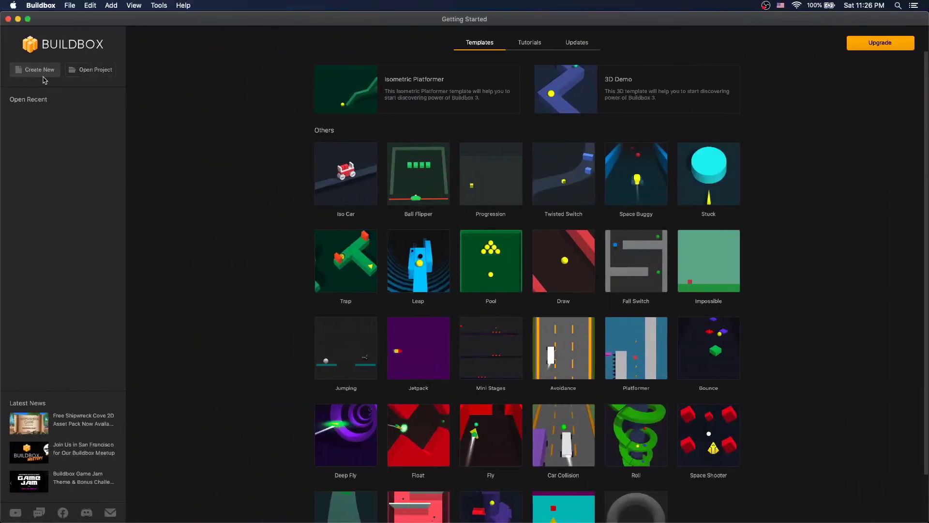
Start a new Buildbox project with Create New.
left_click(43, 74)
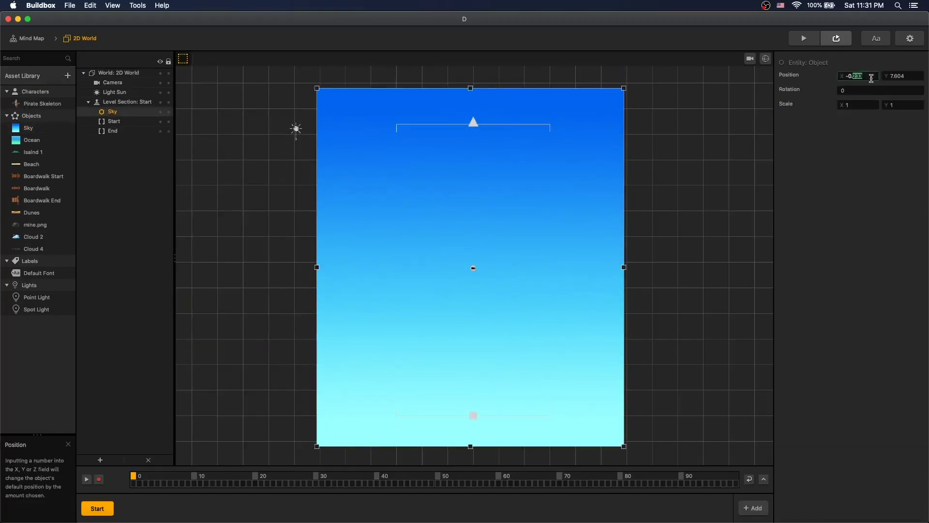
type("0")
Centre the sky at position 0, then position and widen the ocean.
key("Return")
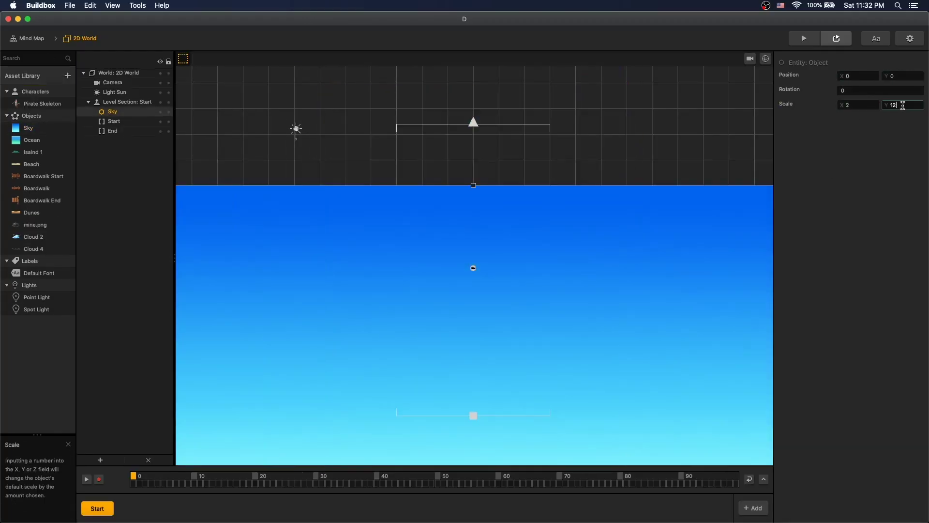
type("0")
key("Tab")
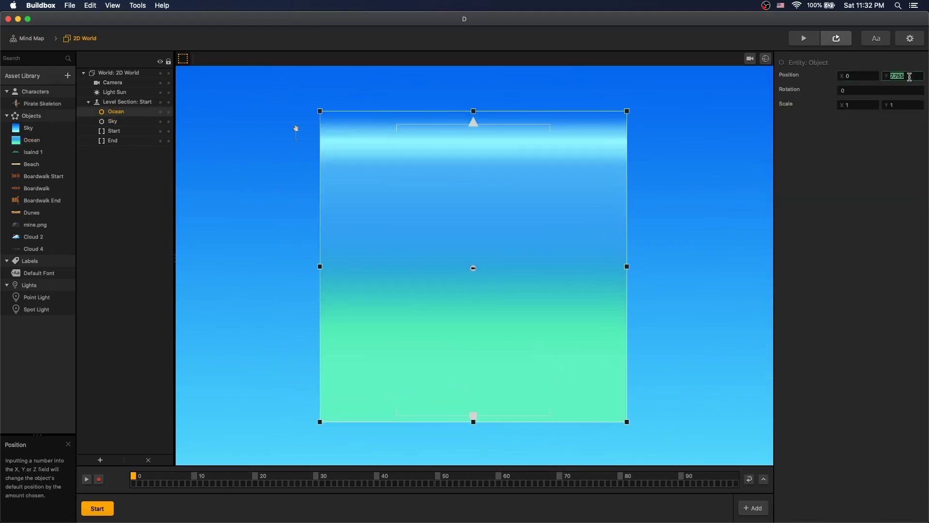
type("4")
left_click(869, 90)
type("2")
key("Return")
Add Island 1 at double scale and move it higher over the ocean.
left_click_drag(33, 152, 317, 215)
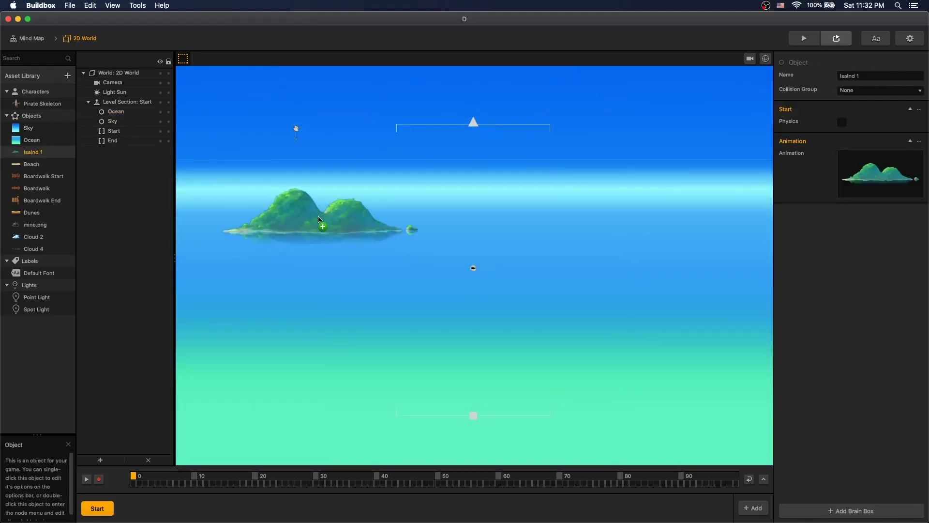
type("2")
key("Return")
left_click(322, 206)
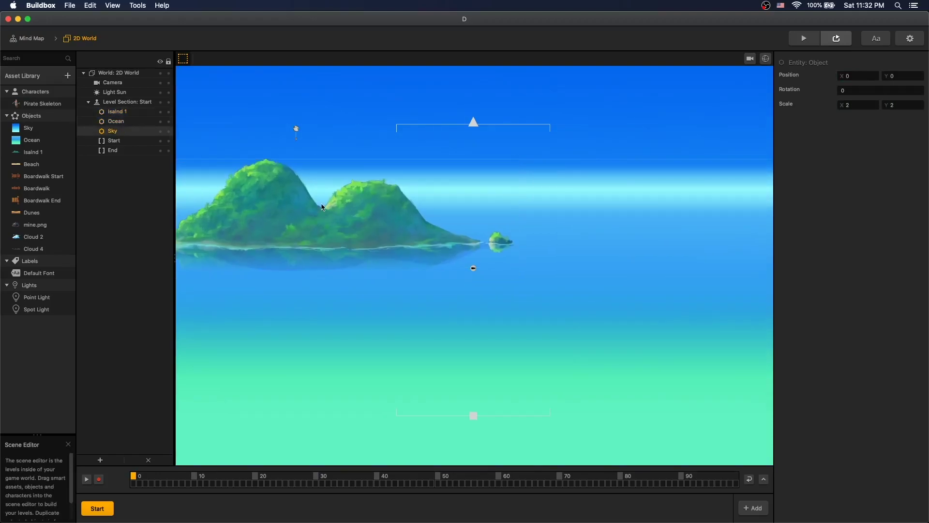
left_click_drag(327, 210, 428, 197)
Add the beach below the island at Y position -2.
left_click_drag(31, 164, 463, 321)
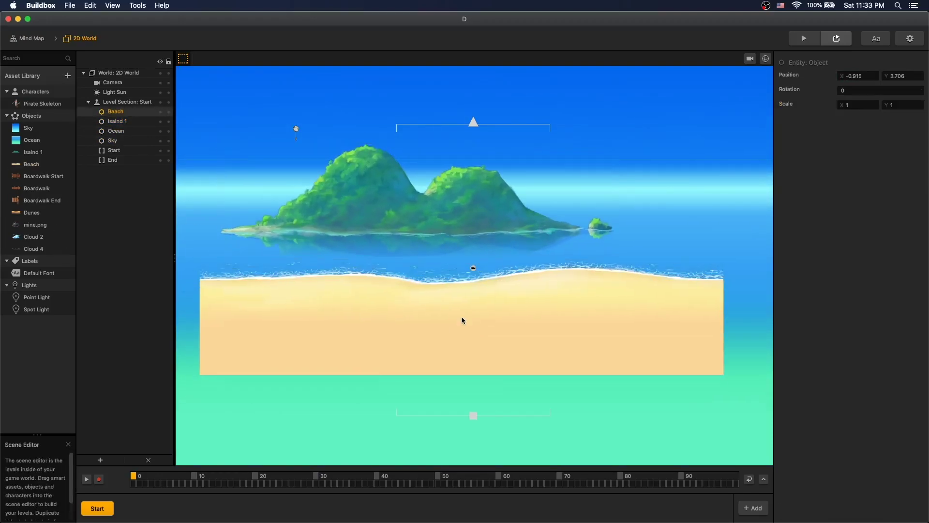
left_click(857, 105)
type("-1")
key("Return")
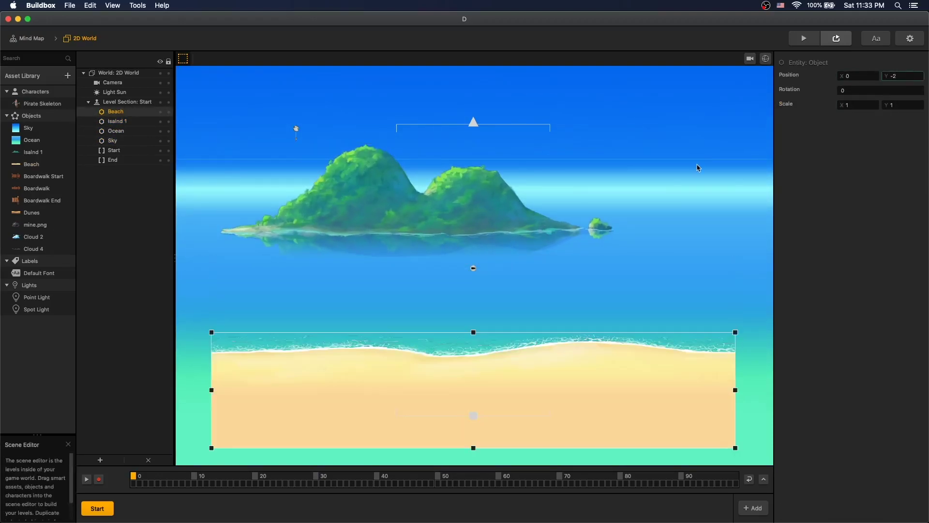
scroll(471, 290, "down", 3)
Place the Boardwalk Start piece on the beach and set its position.
mouse_move(44, 175)
left_mouse_down()
mouse_move(361, 332)
mouse_move(368, 352)
left_mouse_up()
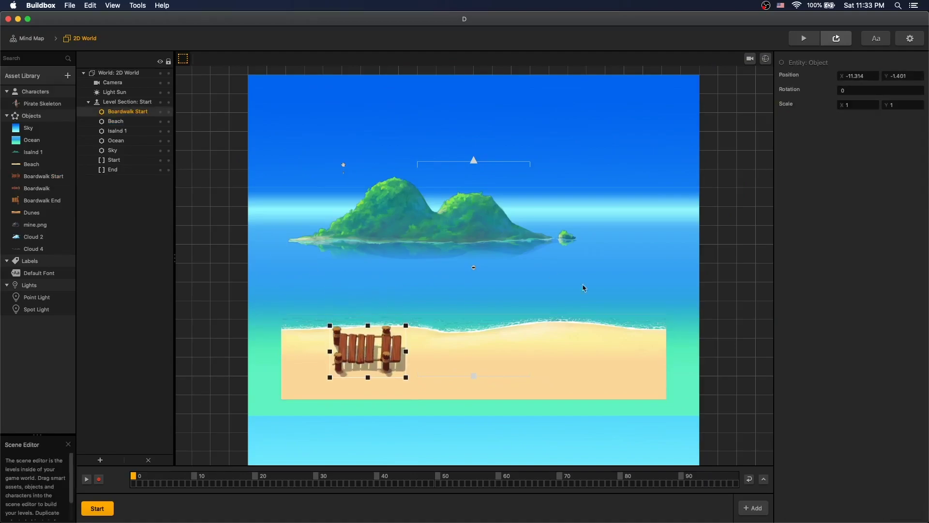
key("Tab")
type("-2")
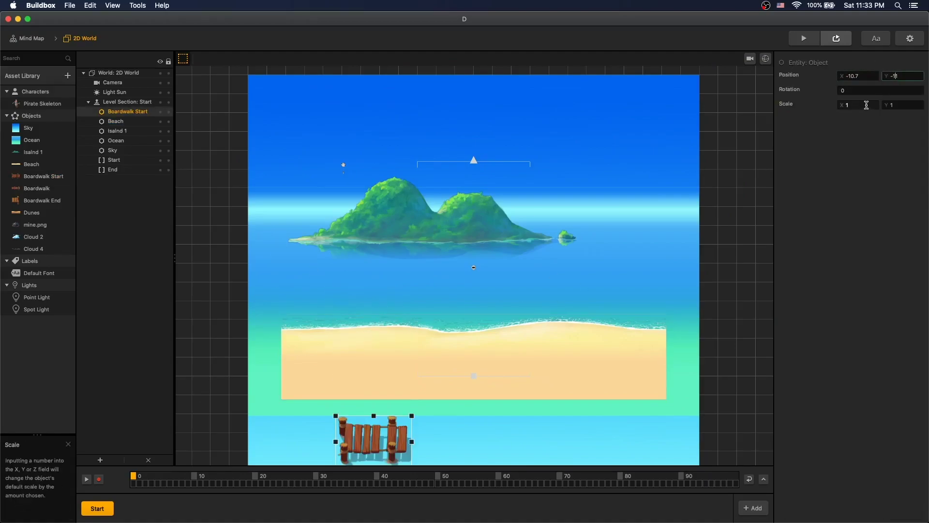
key("ctrl+z")
Add a Boardwalk section beside the start, duplicate it, and set both X positions.
left_click_drag(36, 187, 463, 344)
left_click(874, 74)
type("-1")
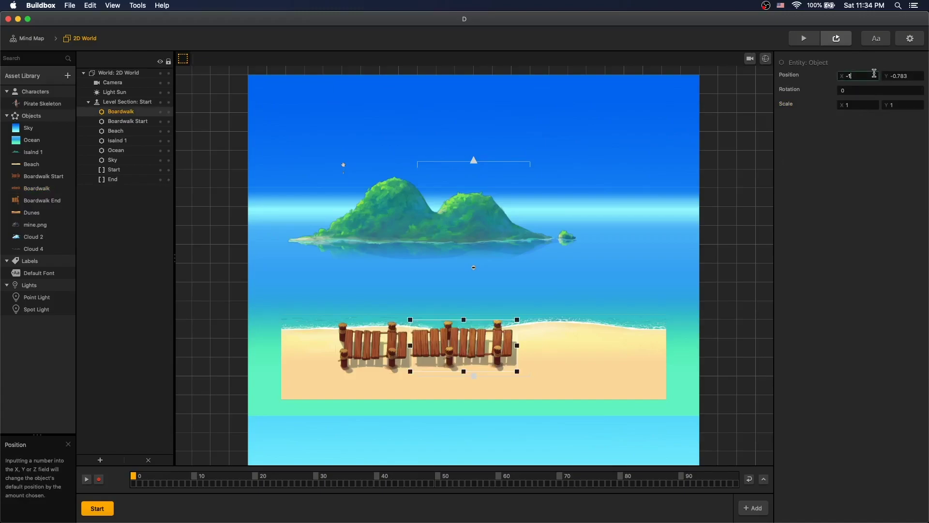
type(".6")
key("Tab")
key("super+d")
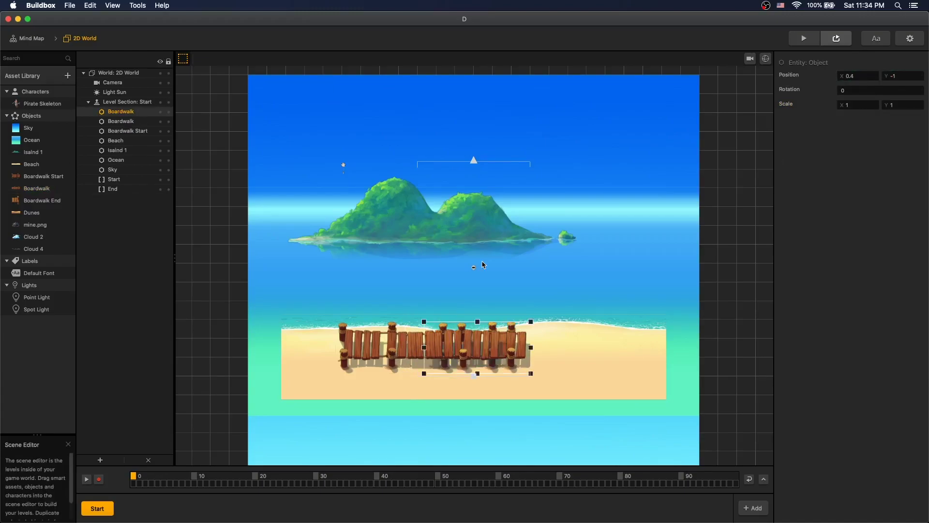
left_click(865, 76)
type("9.1")
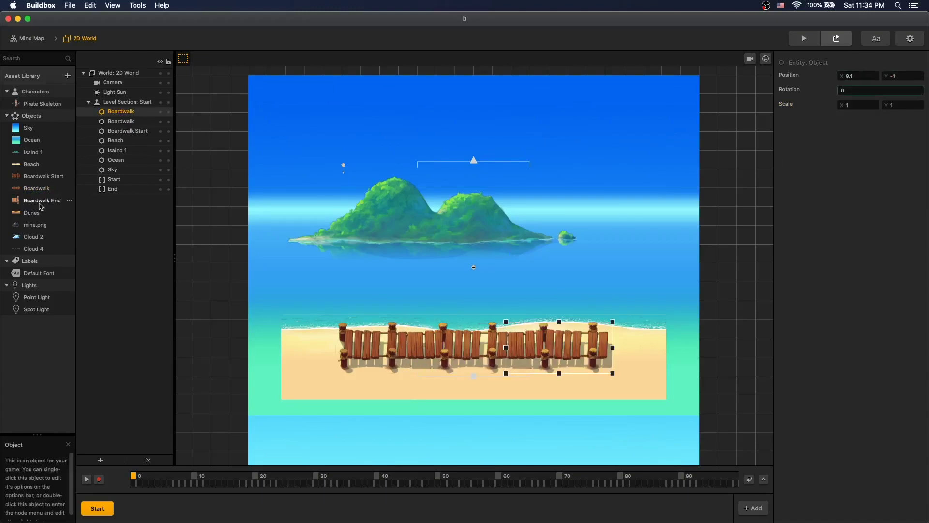
Place the Boardwalk End at the walkway's right and check its node logic.
left_click(45, 202)
left_click_drag(571, 330, 626, 347)
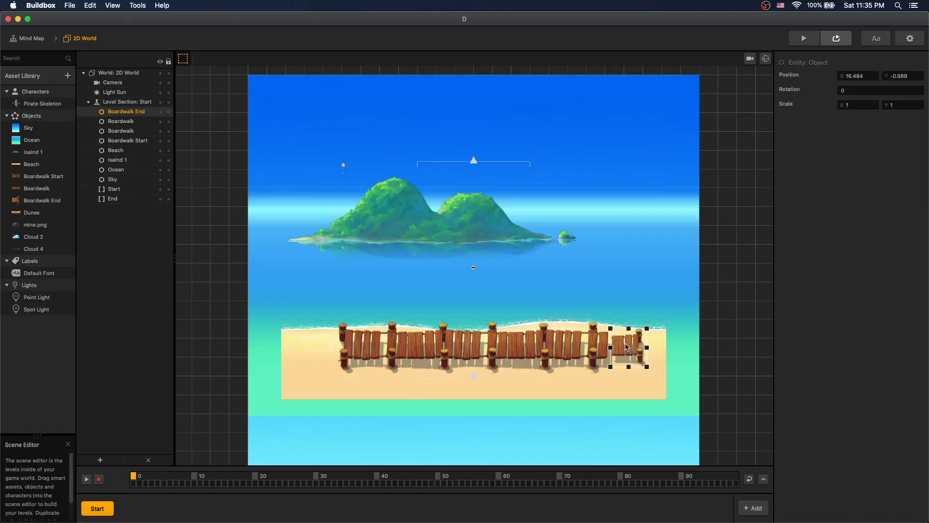
left_click(632, 350)
double_click(36, 202)
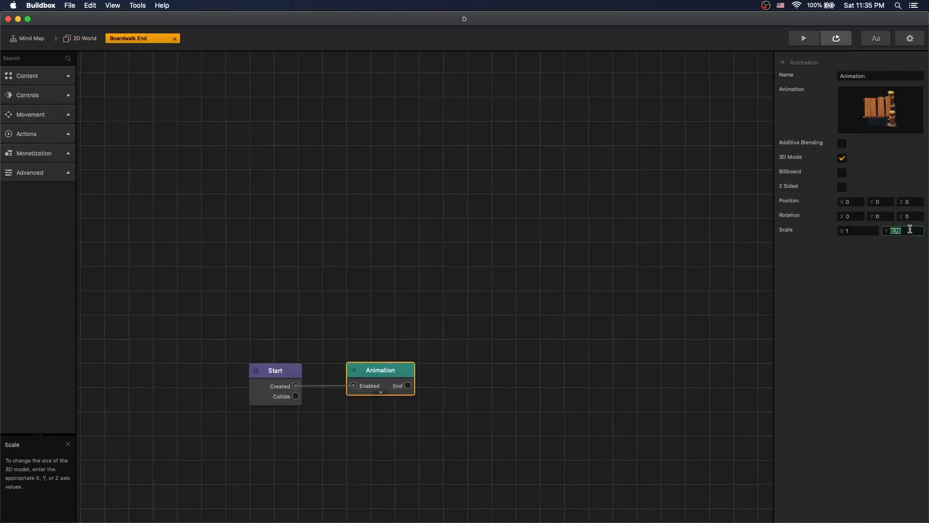
left_click(84, 38)
left_click(626, 347)
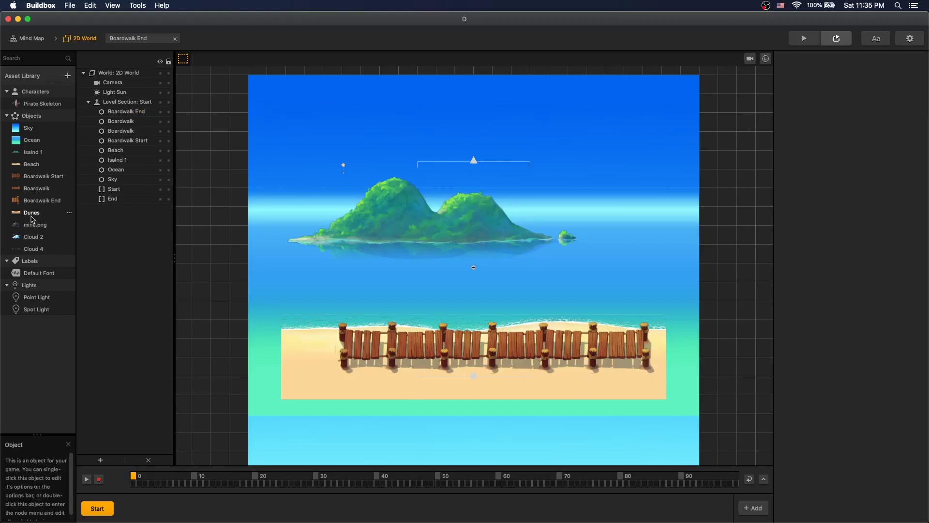
Add dunes along the bottom and four 0.25-scale mines left of the boardwalk.
left_click_drag(31, 212, 278, 191)
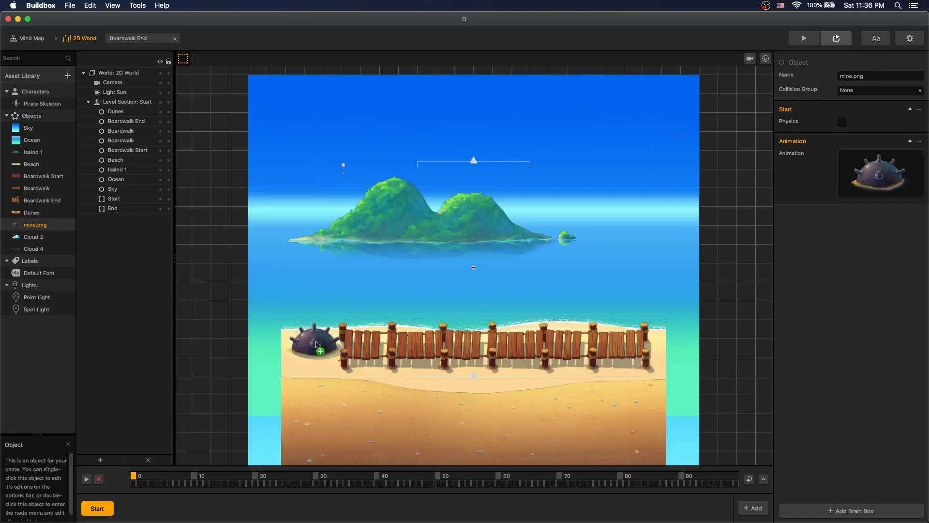
left_click_drag(38, 228, 312, 345)
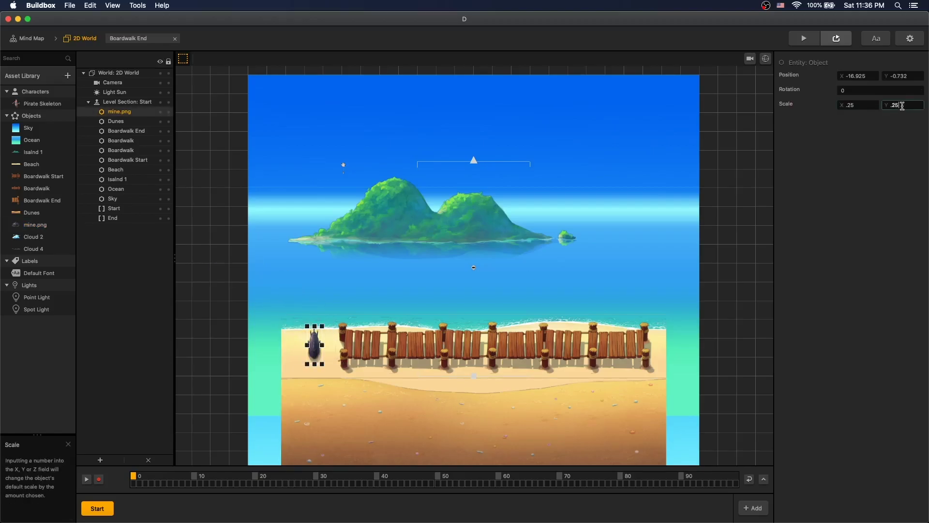
scroll(314, 365, "up", 2)
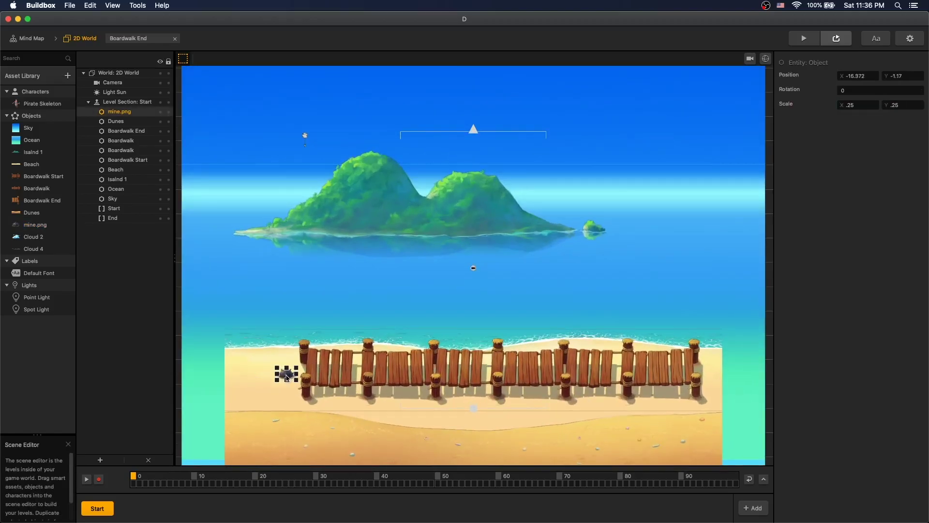
left_click_drag(292, 382, 218, 379)
Add Cloud 2 and Cloud 4 around the island.
left_click_drag(33, 237, 518, 208)
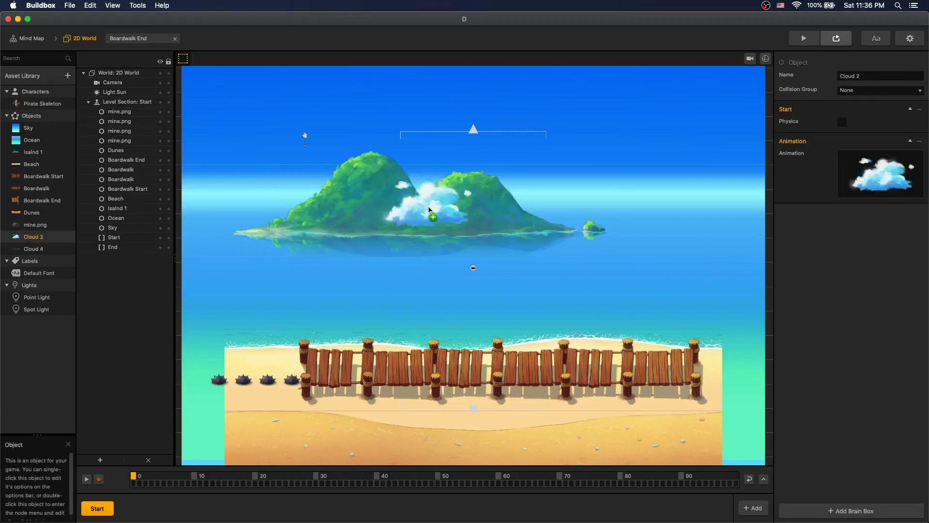
left_click_drag(32, 248, 319, 174)
left_click(112, 267)
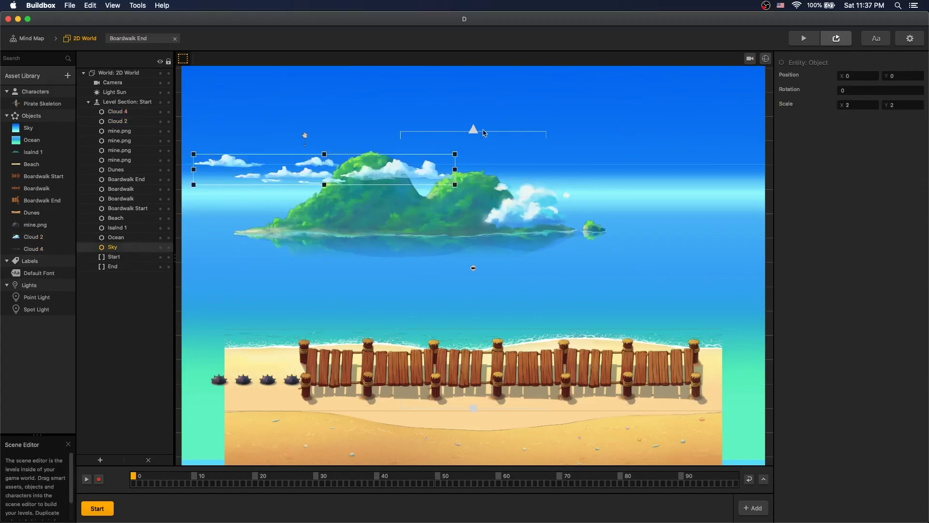
Move the level end border to the right edge and select the Start border.
left_click(871, 105)
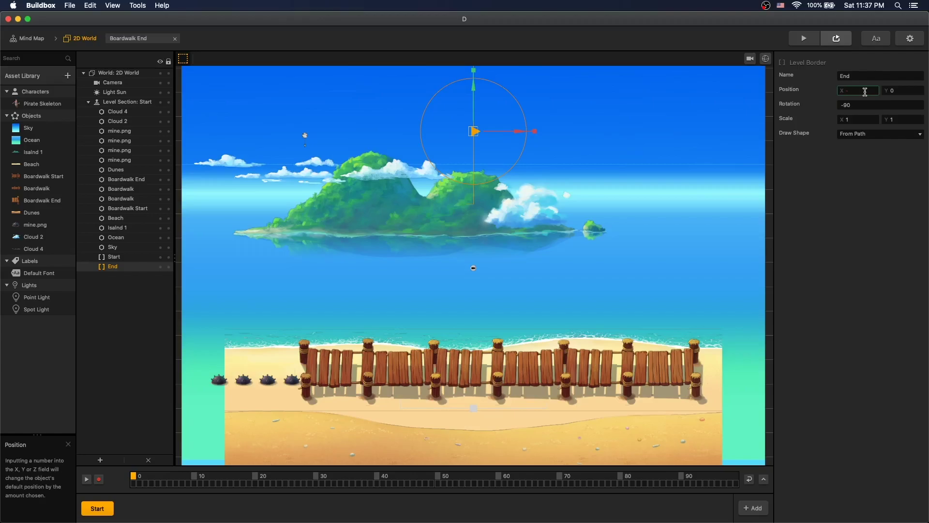
type("20.5")
key("Return")
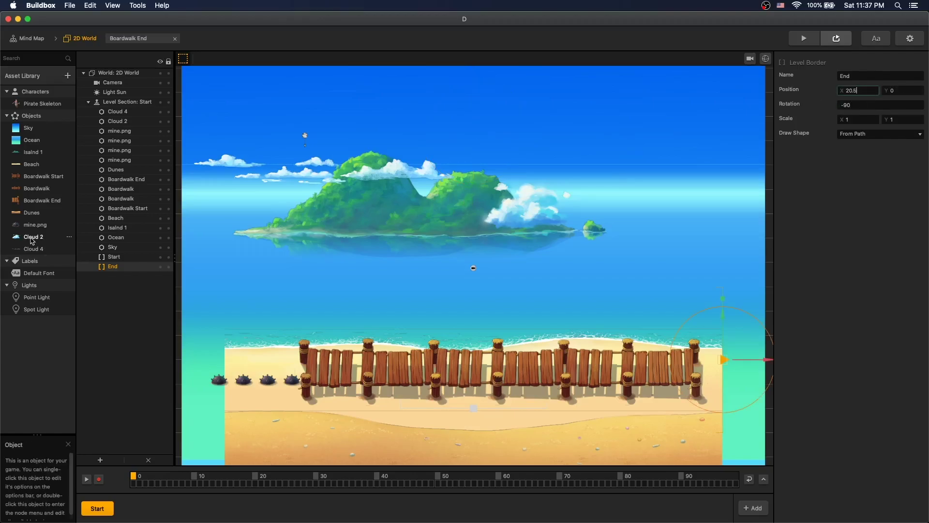
left_click(114, 257)
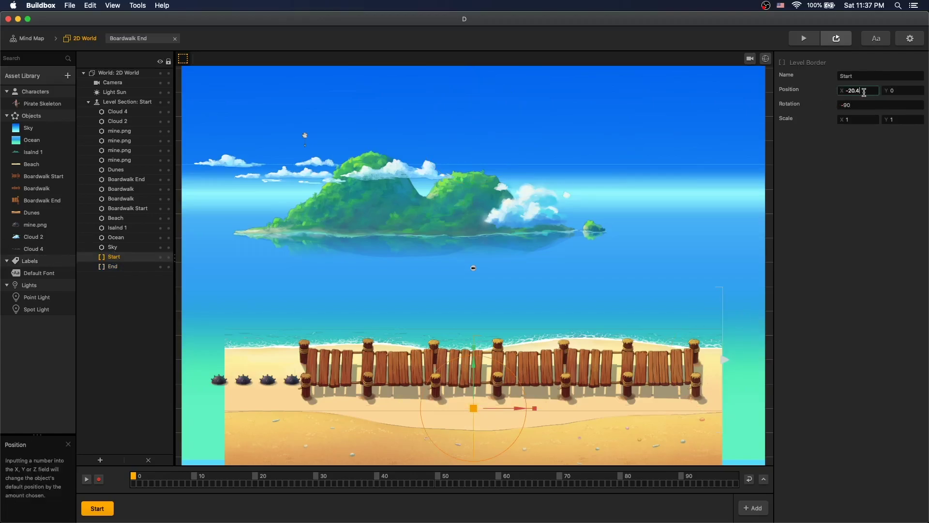
Give the Boardwalk Start, End, middle pieces and mines Static physics colliders.
left_click(326, 367)
left_click(280, 399)
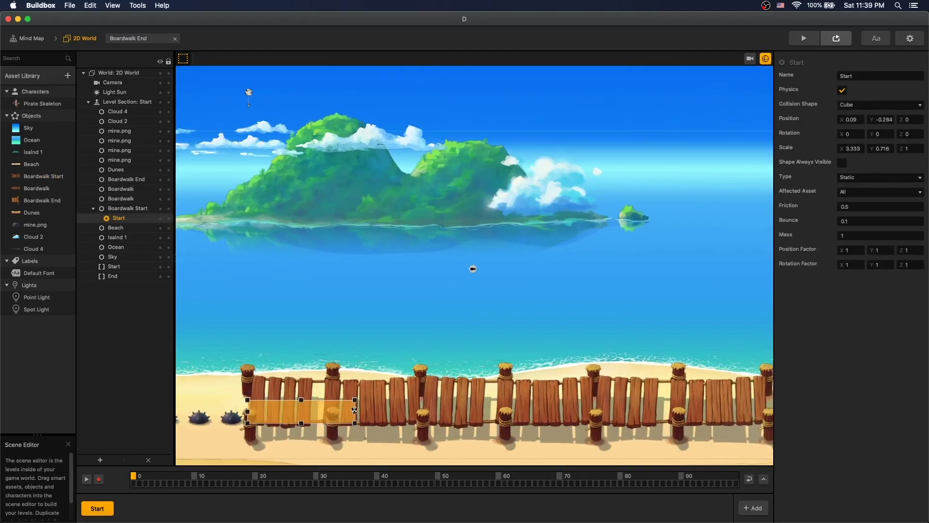
left_click(446, 392)
left_click(447, 408)
left_click(745, 377)
left_click(745, 389)
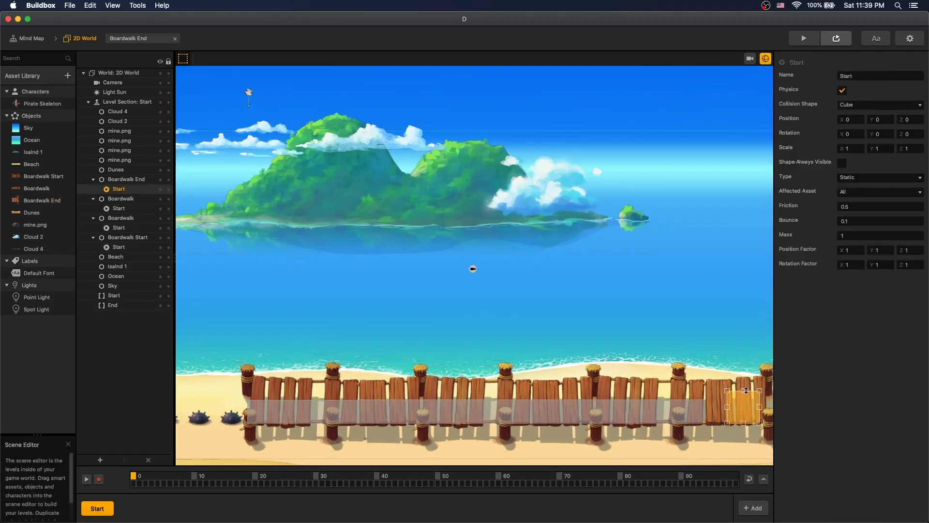
left_click(35, 224)
left_click(269, 404)
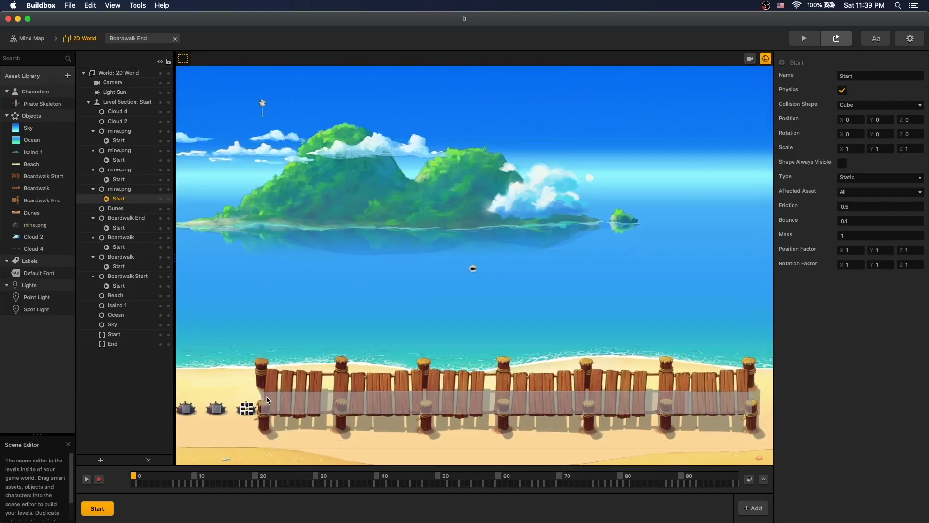
scroll(386, 348, "up", 3)
scroll(370, 365, "down", 1)
left_click(402, 351)
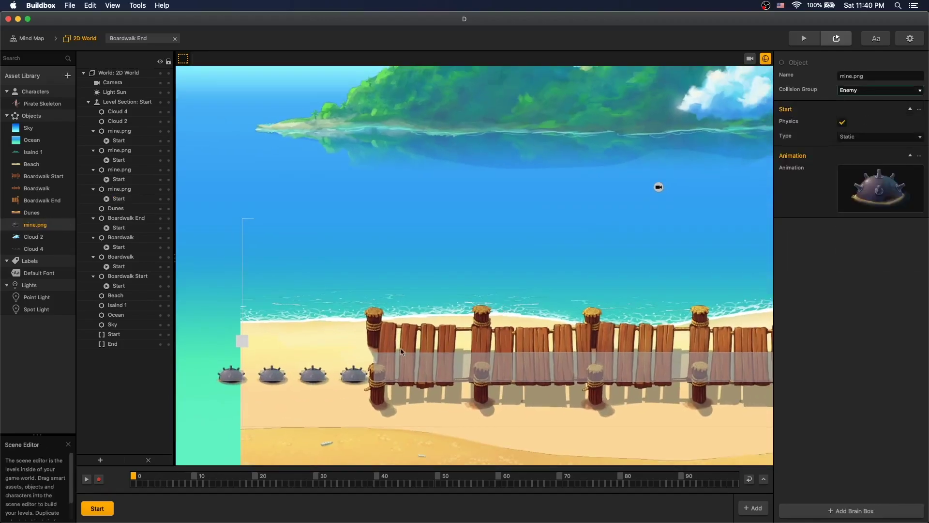
Place the Pirate Skeleton above the beach at 0.3 scale and open its logic graph.
left_click_drag(43, 103, 465, 160)
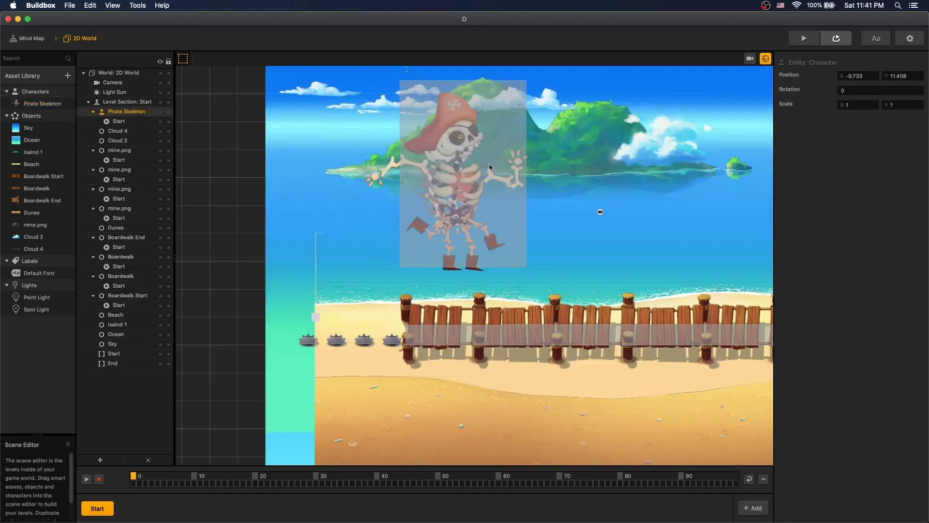
type("0.3")
key("Return")
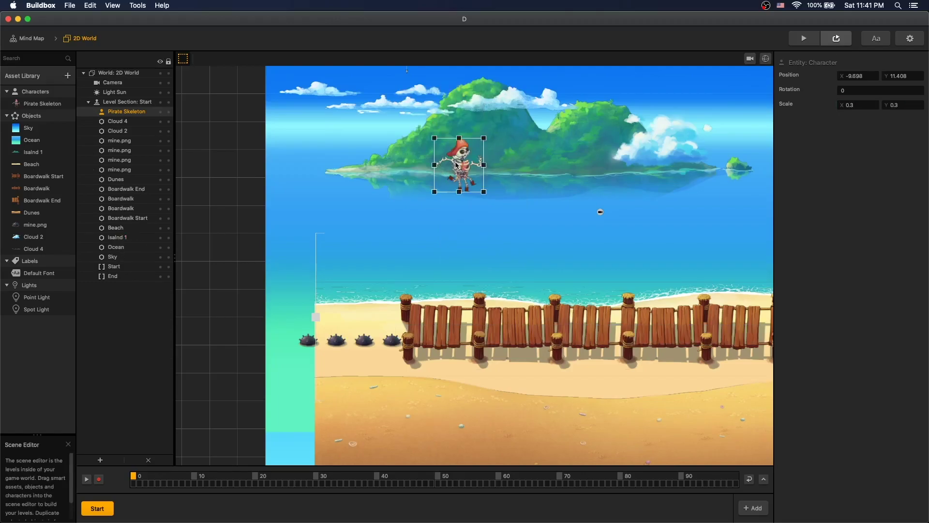
double_click(450, 273)
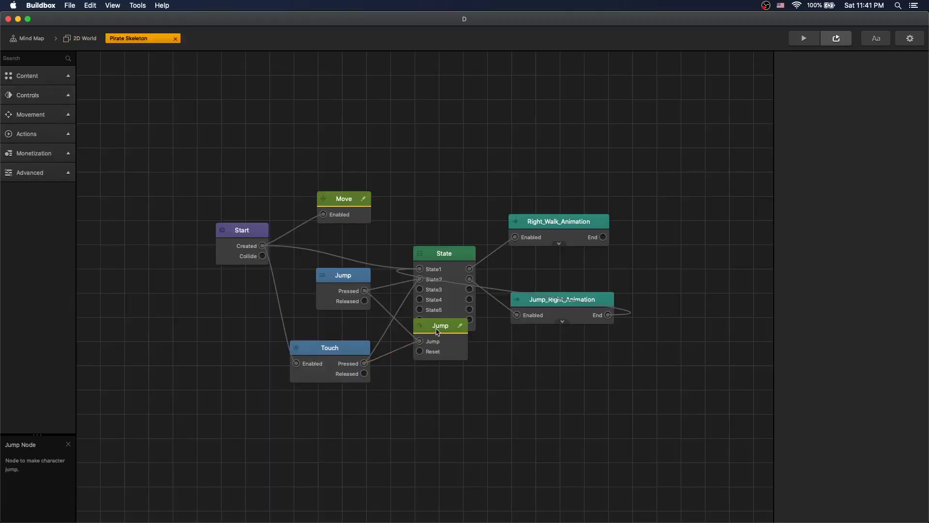
Move the Jump node off the State node and review the Right_Walk_Animation.
left_click_drag(437, 332, 455, 382)
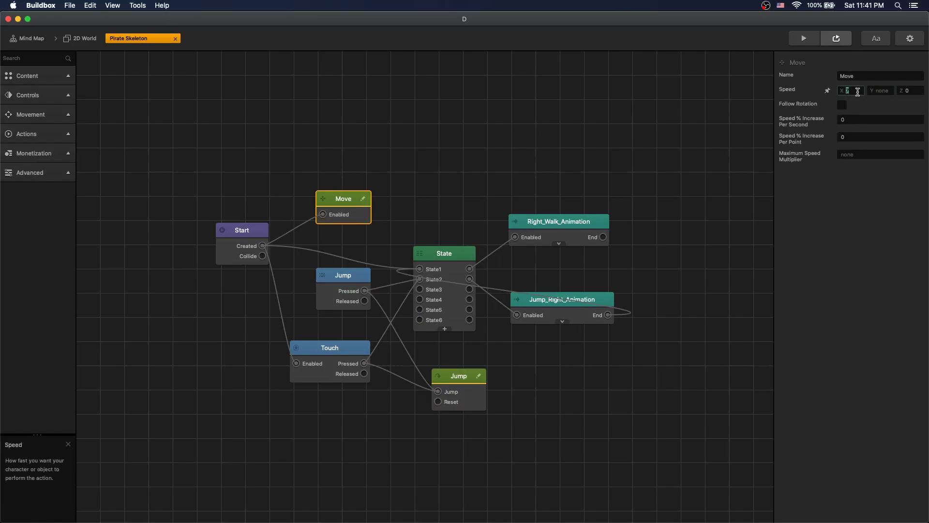
left_click(616, 165)
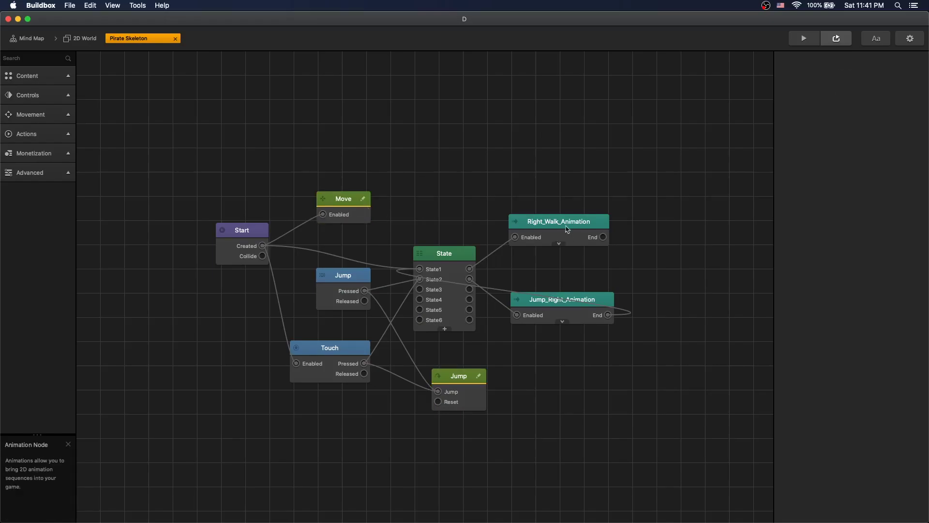
left_click(566, 230)
left_click(904, 95)
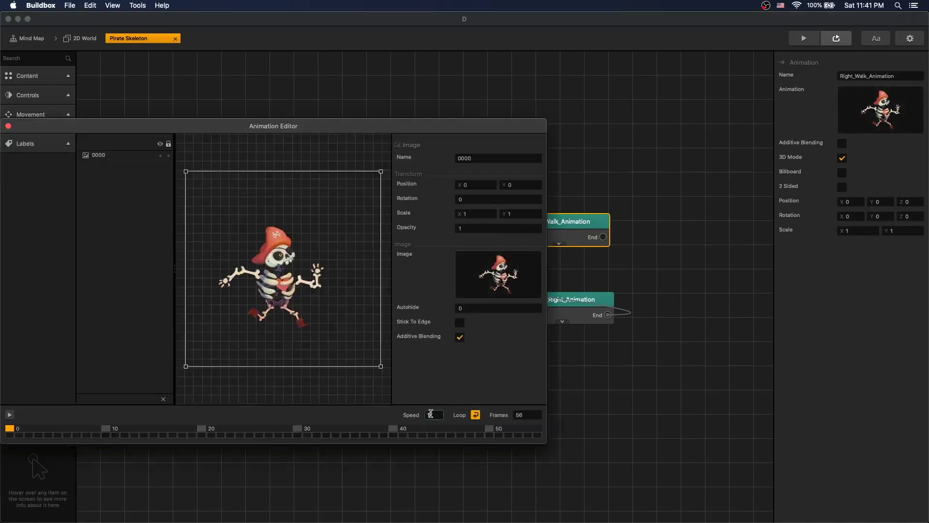
left_click(8, 125)
left_click(36, 57)
type("If")
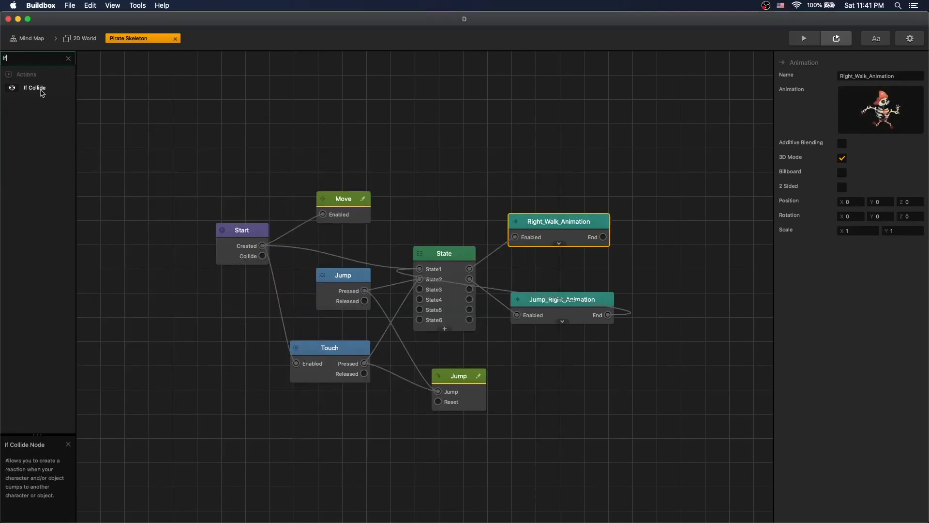
Add an If Collide node wired to a Defeat node, reacting only to Enemy assets.
mouse_move(34, 87)
left_mouse_down()
mouse_move(368, 133)
mouse_move(277, 212)
left_mouse_up()
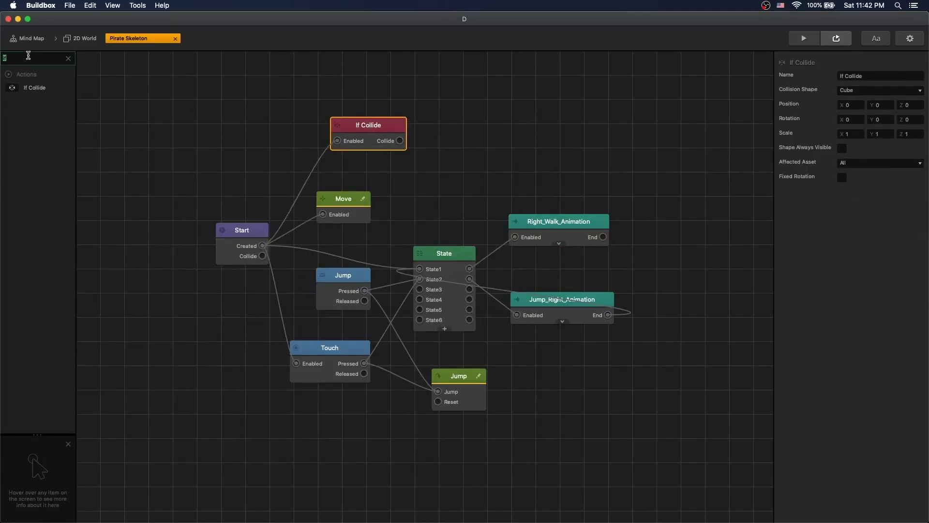
left_click_drag(303, 98, 468, 129)
left_click_drag(400, 140, 438, 141)
left_click(368, 125)
left_click(880, 163)
left_click(863, 182)
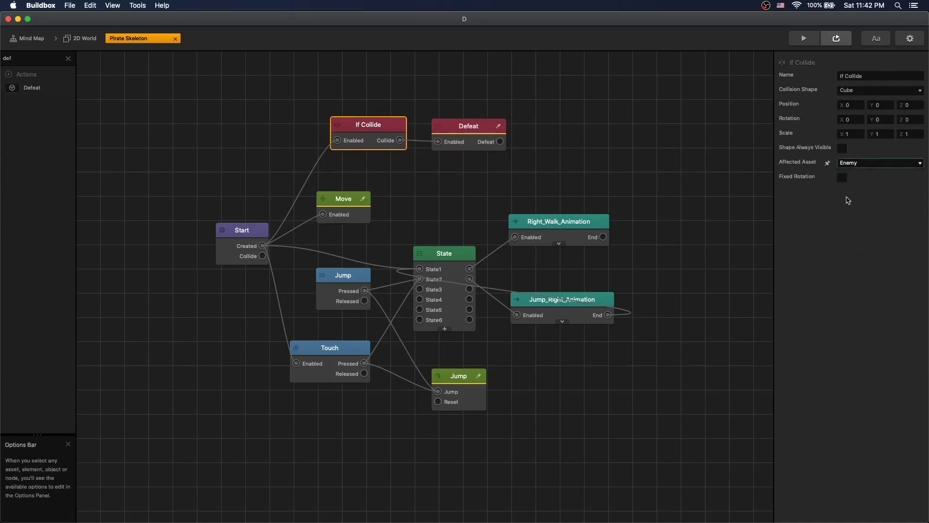
Wire an Event Observer to Defeat, widen the skeleton's collision box, and save.
left_click_drag(33, 92, 581, 124)
left_click_drag(500, 142, 551, 142)
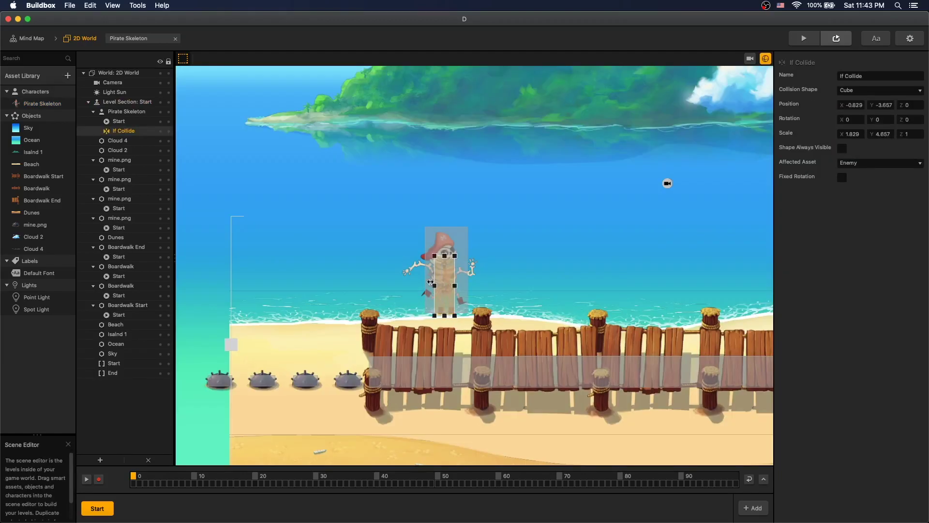
left_click_drag(466, 286, 470, 285)
key("super+s")
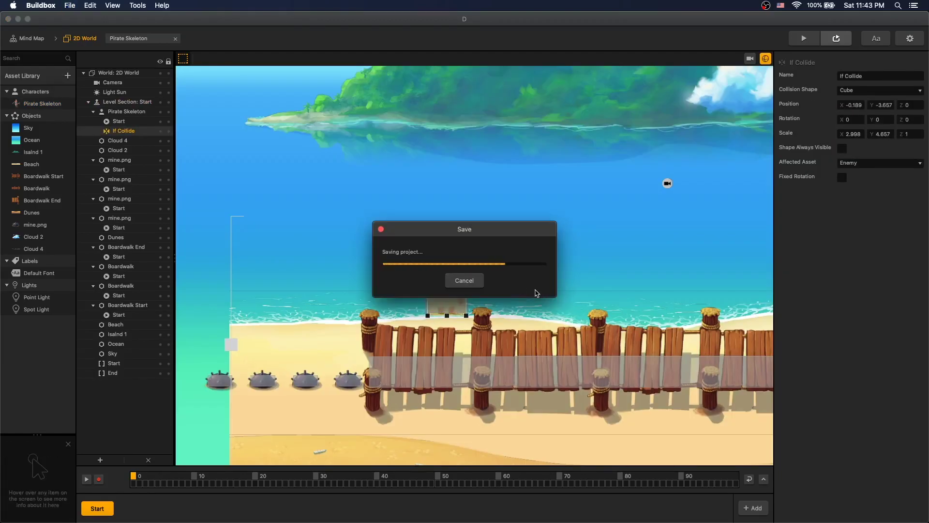
key("d")
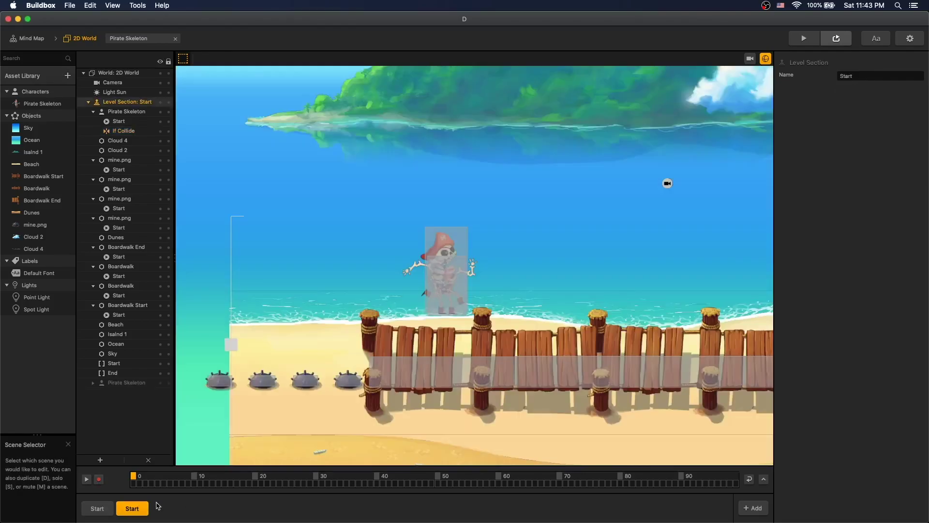
scroll(440, 316, "down", 2)
Make the camera follow the character and move Pirate Skeleton under Level Section: Start.
left_click(750, 58)
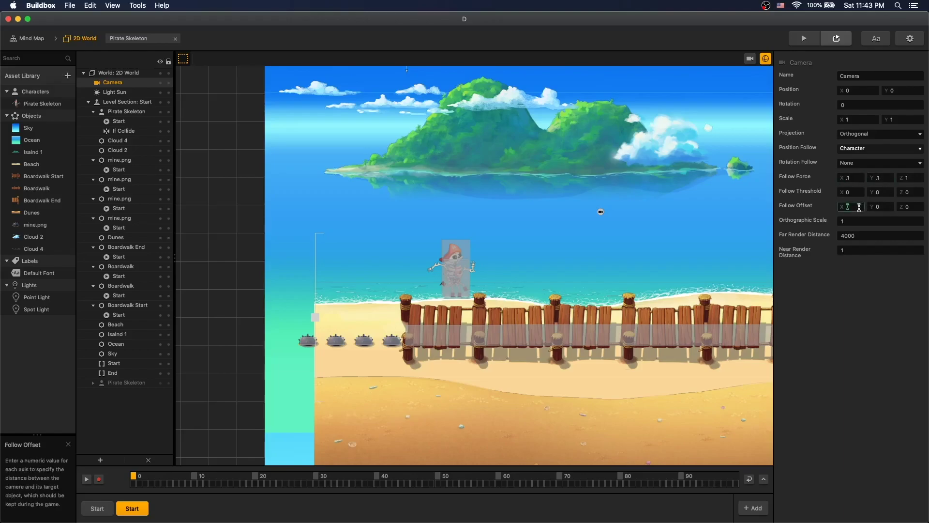
left_click(126, 111)
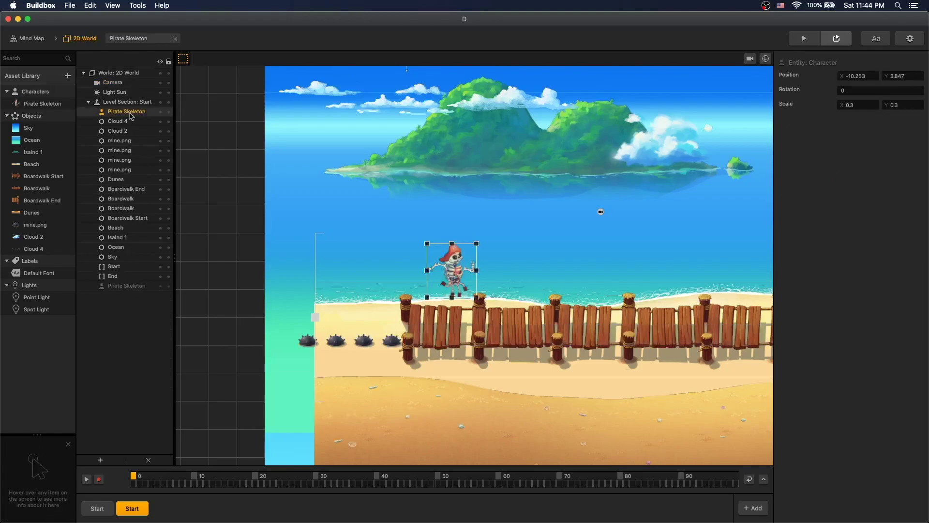
key("Delete")
left_click_drag(134, 110, 133, 112)
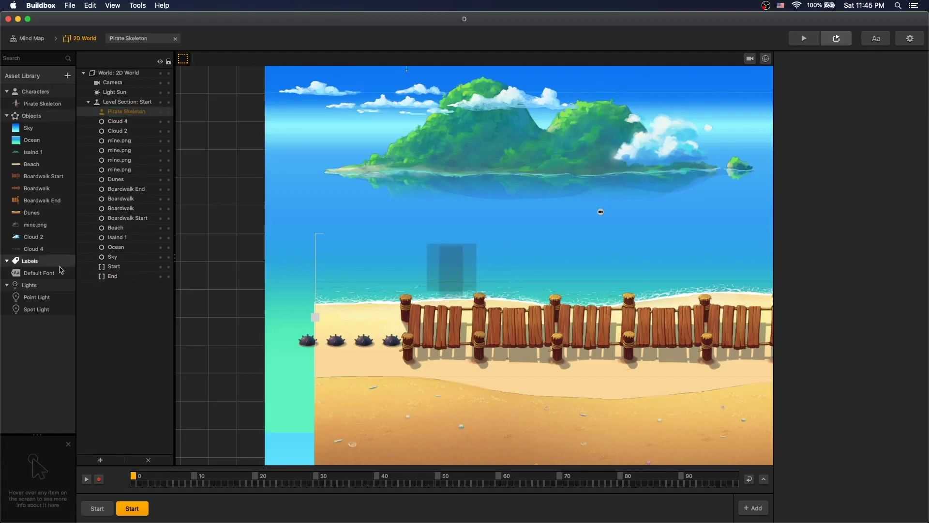
left_click(556, 259)
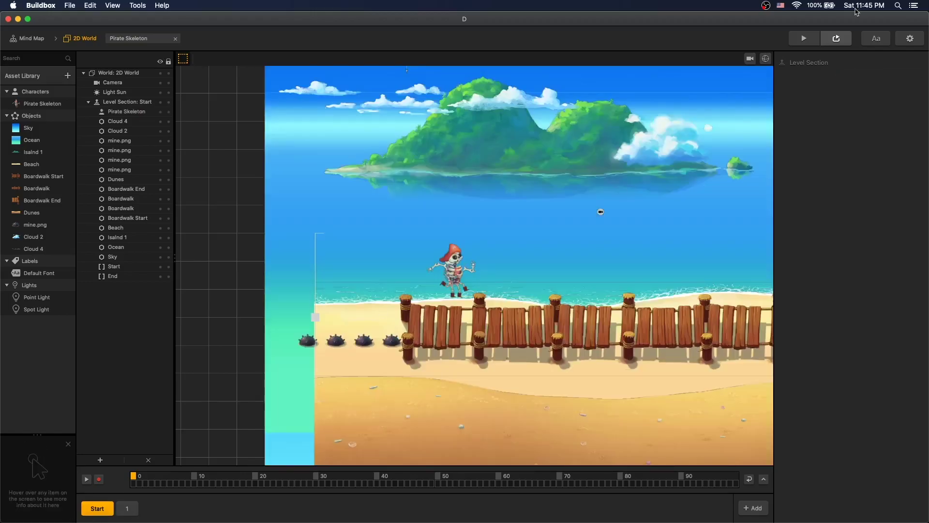
Playtest the level through Game Over, replay it, and save the project.
key("super+p")
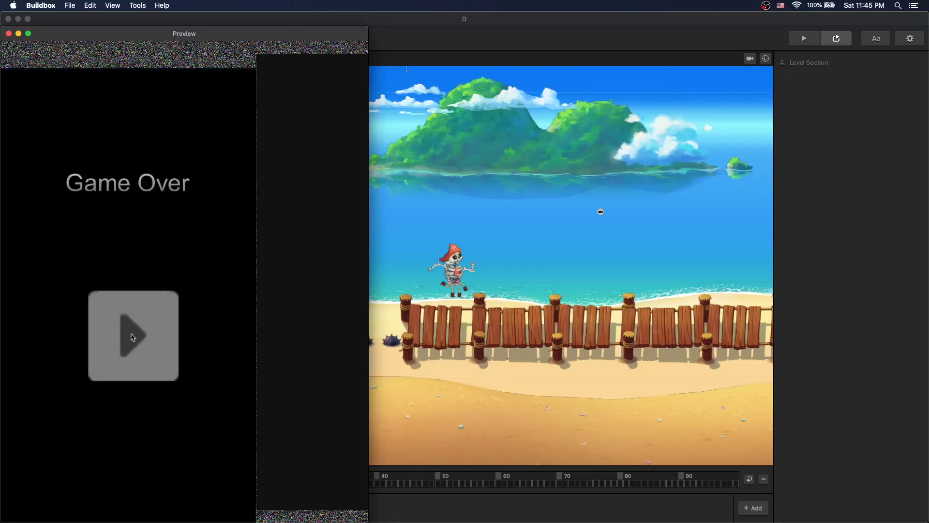
left_click(131, 333)
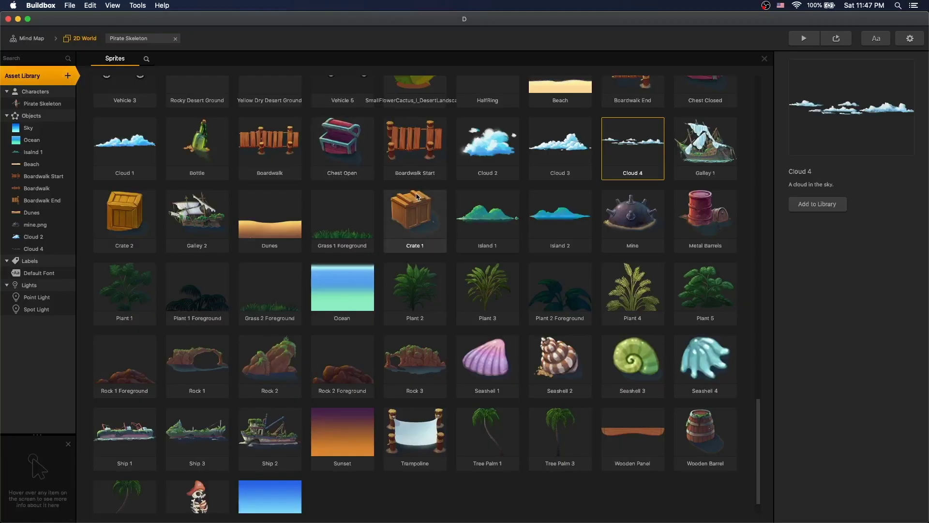
key("super+s")
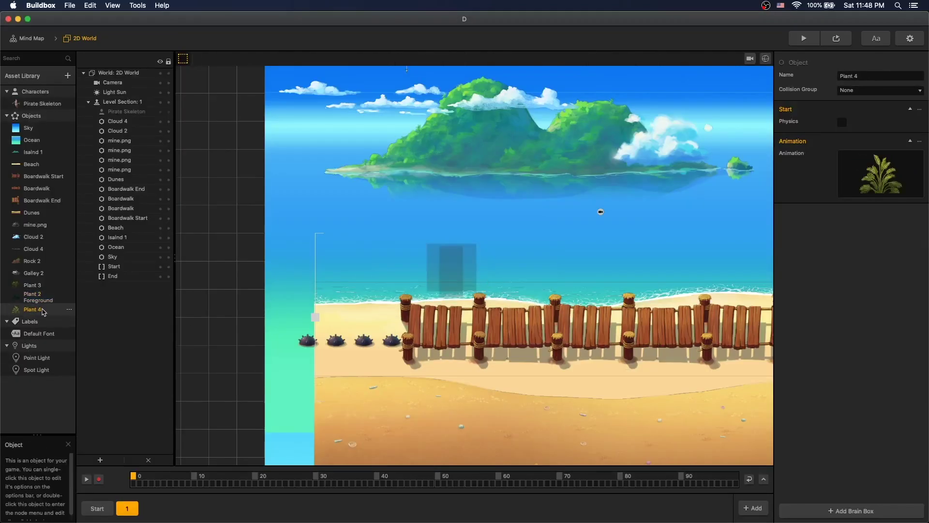
Add Plant 4, Plant 2 Foreground and Plant 3, plus the Galley 2 ship near the island.
left_click_drag(42, 310, 414, 385)
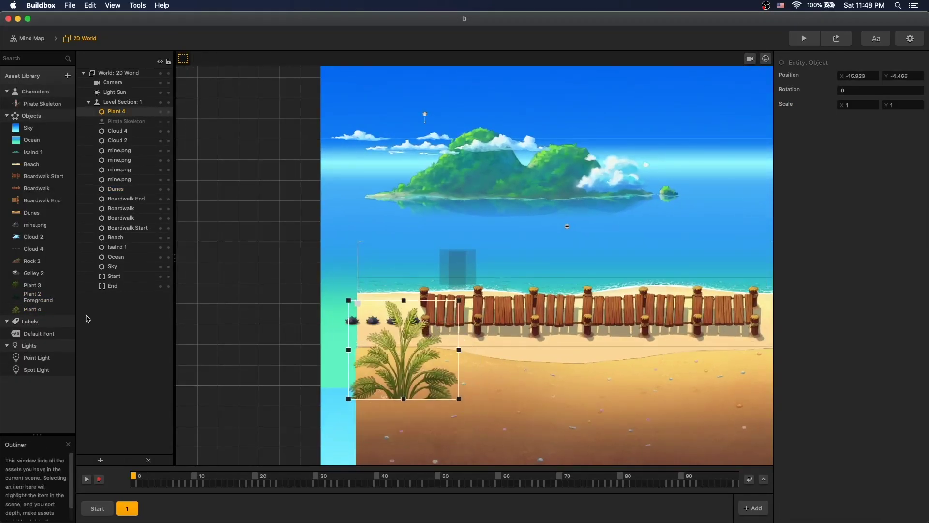
mouse_move(38, 296)
left_mouse_down()
mouse_move(477, 374)
mouse_move(708, 348)
left_mouse_up()
mouse_move(477, 374)
left_mouse_down()
mouse_move(568, 379)
mouse_move(582, 397)
left_mouse_up()
left_click_drag(34, 273, 435, 214)
left_click_drag(477, 239, 399, 208)
left_click(377, 218)
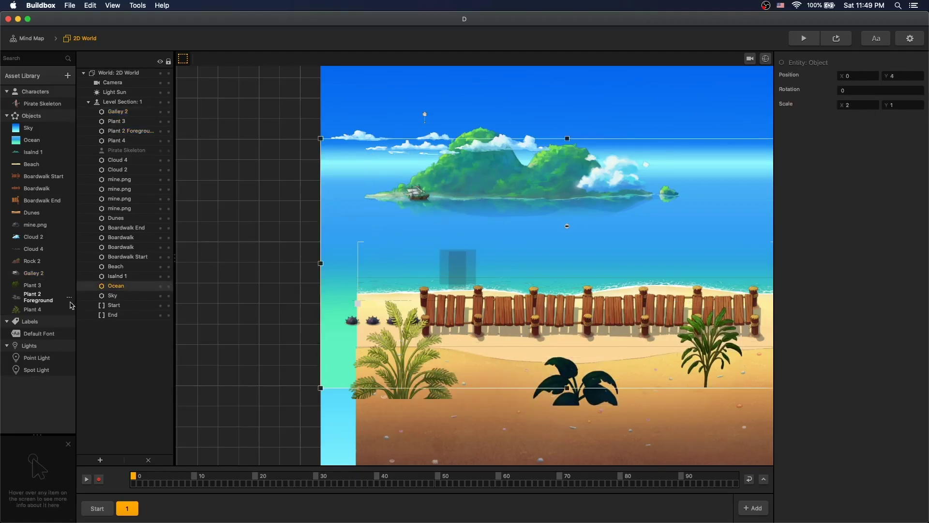
Add a rock and import Rock 3, Rock 1, Rock 2 Foreground and Bottle sprites.
mouse_move(32, 261)
left_mouse_down()
mouse_move(443, 233)
mouse_move(685, 247)
left_mouse_up()
double_click(32, 260)
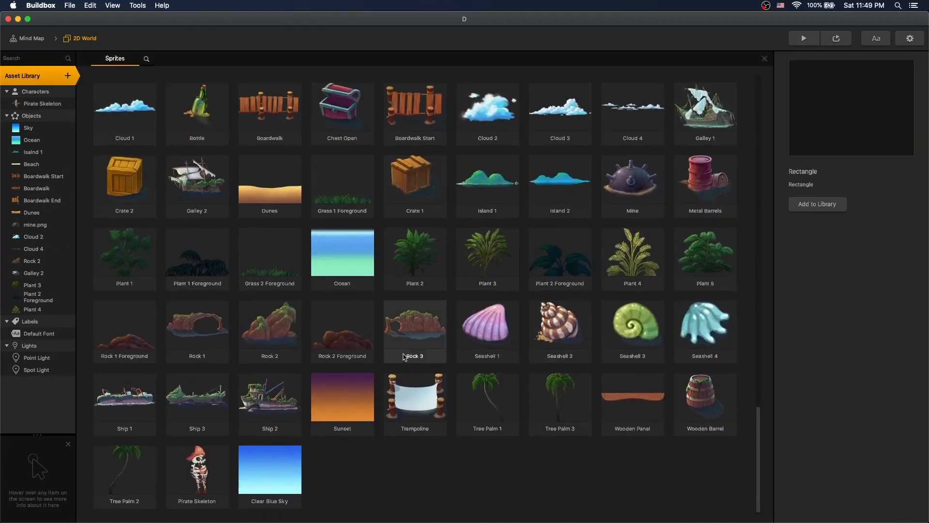
left_click(405, 348)
left_click(196, 333)
left_click(335, 347)
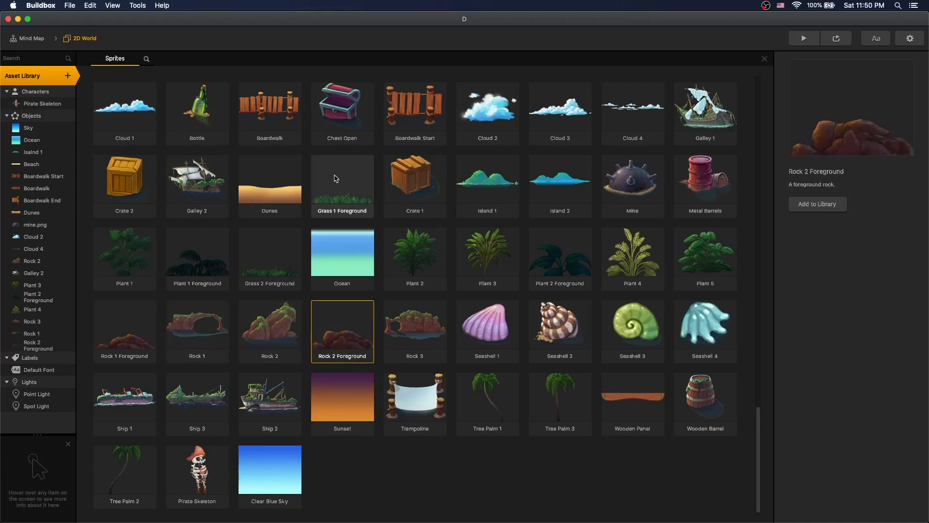
scroll(335, 327, "up", 3)
left_click(197, 218)
scroll(556, 171, "down", 2)
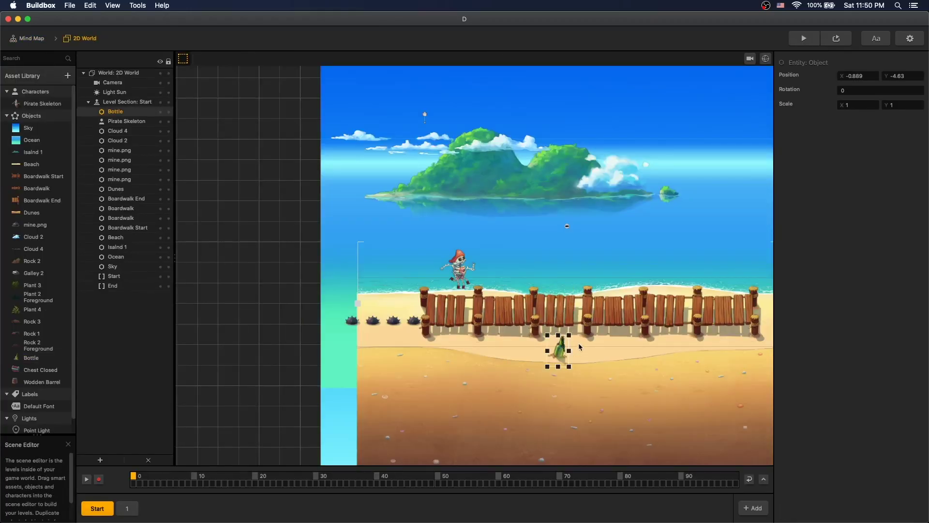
Place the Wodden Barrel by the boardwalk and a resized Palm Tree 3 beside it.
left_click(42, 381)
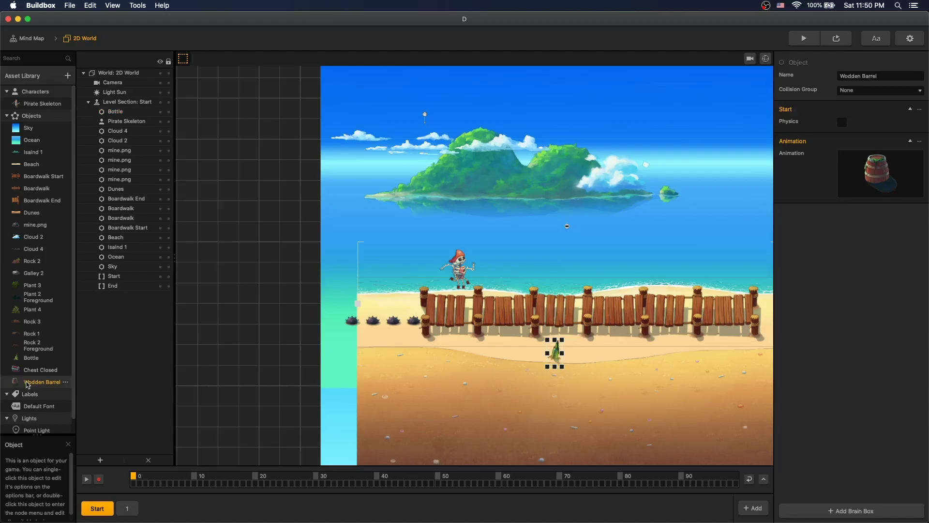
mouse_move(41, 381)
left_mouse_down()
mouse_move(404, 425)
mouse_move(403, 279)
left_mouse_up()
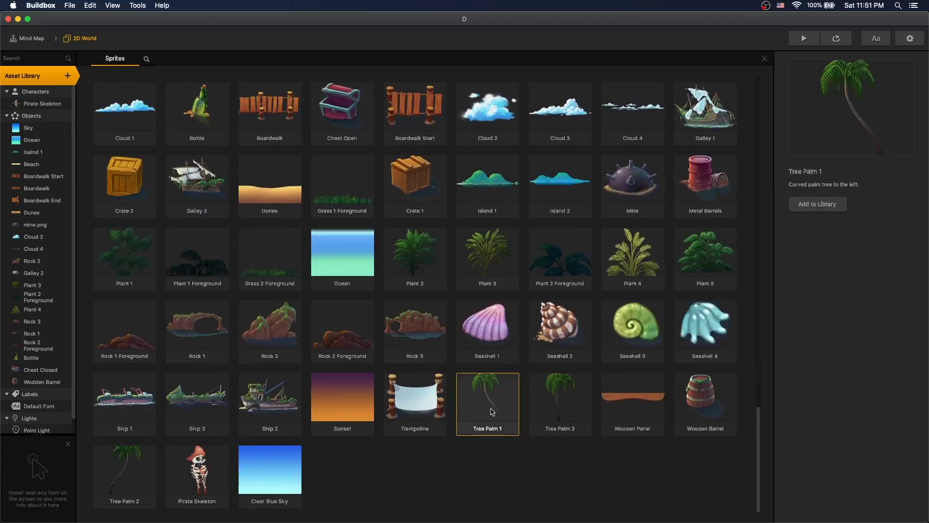
double_click(560, 399)
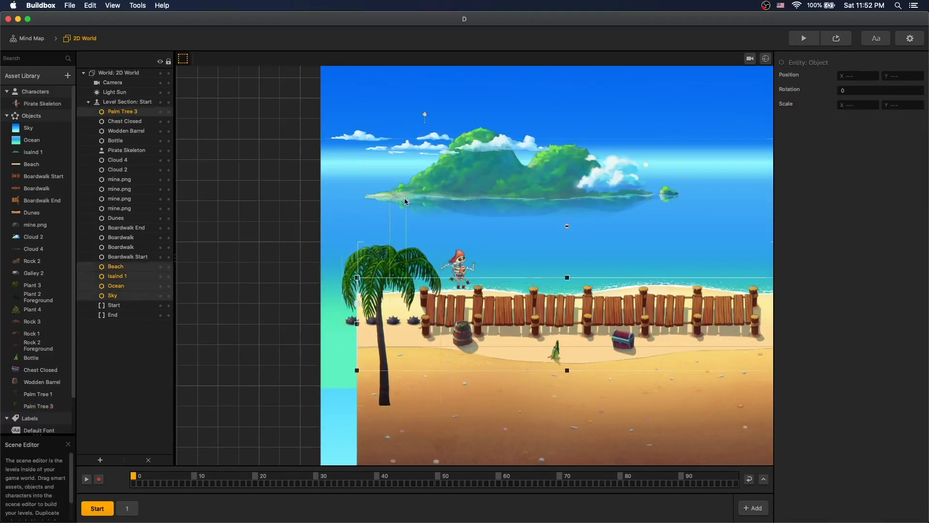
left_click(122, 111)
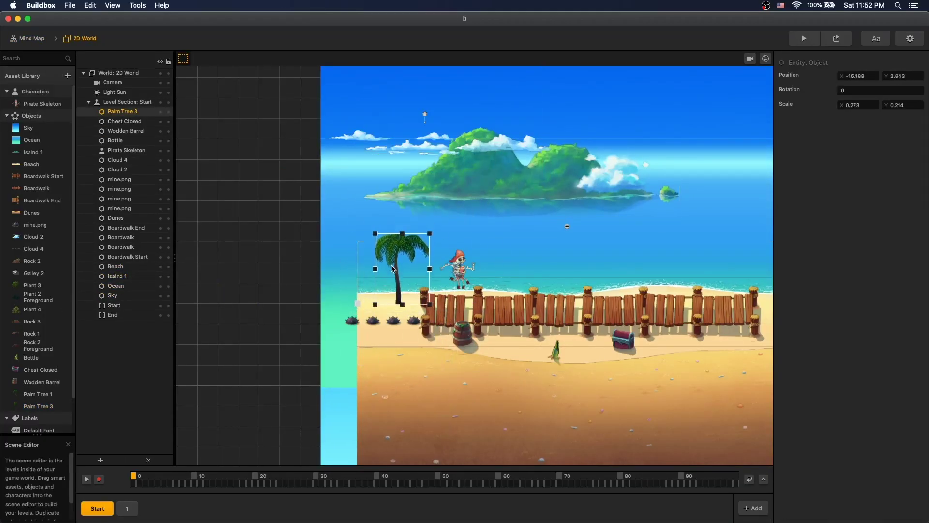
mouse_move(390, 404)
left_mouse_down()
mouse_move(406, 304)
mouse_move(474, 385)
left_mouse_up()
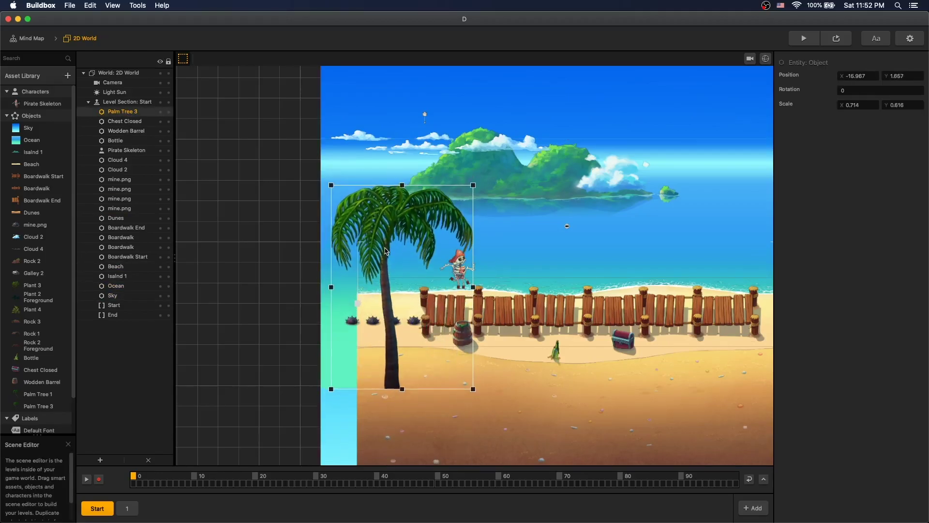
Preview the level, then lower the fern, dark leafy plant and palm plant.
key("super+r")
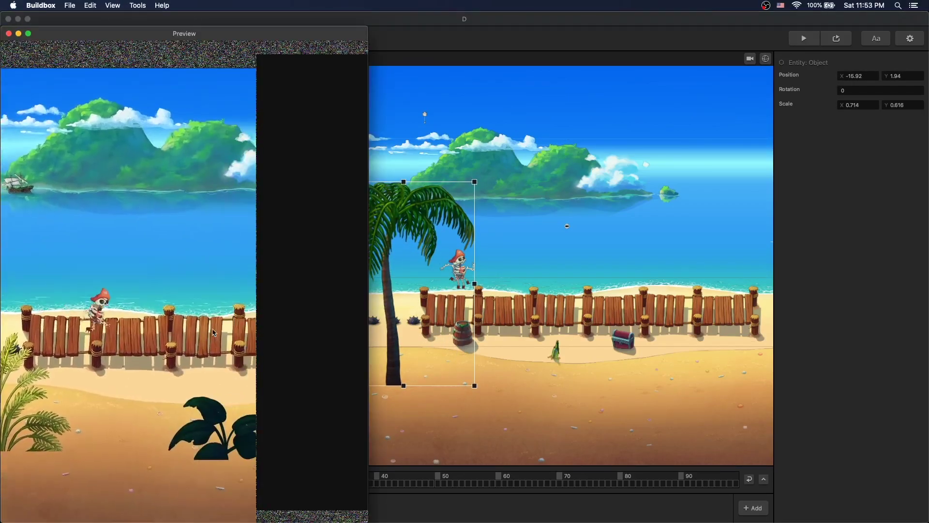
left_click(553, 354)
left_click_drag(429, 372, 433, 424)
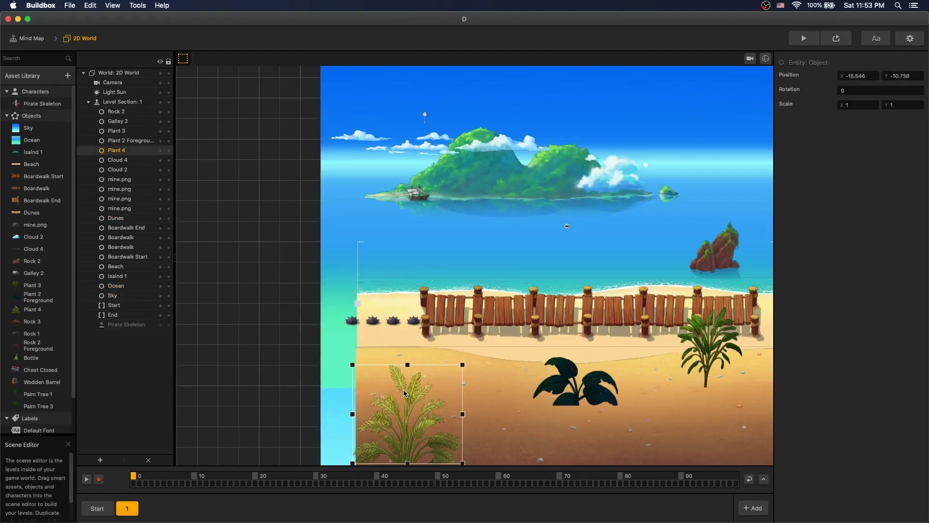
left_click_drag(575, 380, 535, 421)
left_click_drag(704, 347, 707, 400)
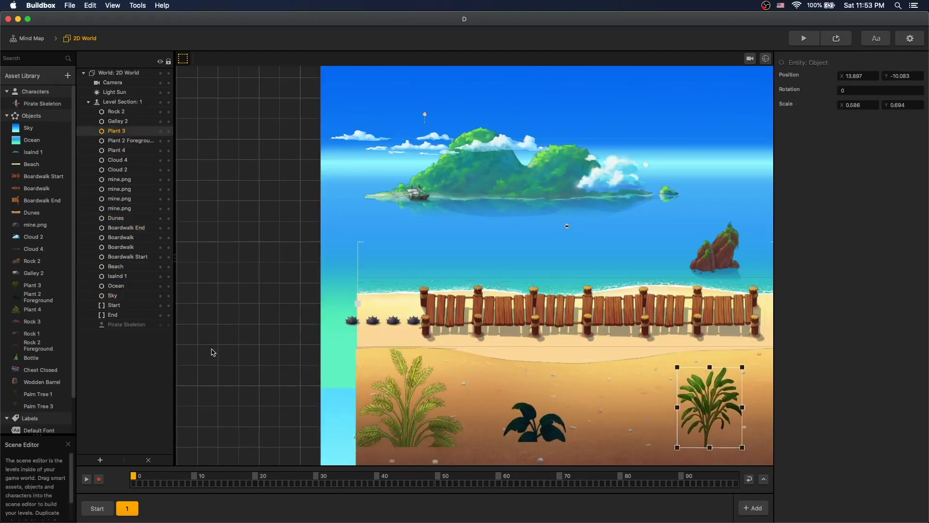
Add a shrunken Rock 3 in the sea, another Wodden Barrel and Palm Tree 1.
left_click(32, 321)
mouse_move(32, 321)
left_mouse_down()
mouse_move(373, 296)
mouse_move(611, 211)
left_mouse_up()
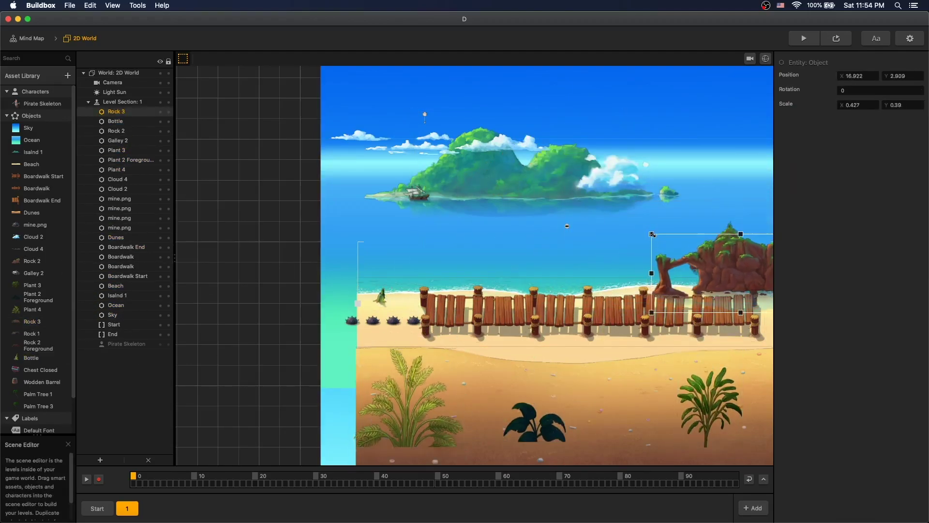
mouse_move(665, 194)
left_mouse_down()
mouse_move(684, 274)
mouse_move(659, 251)
left_mouse_up()
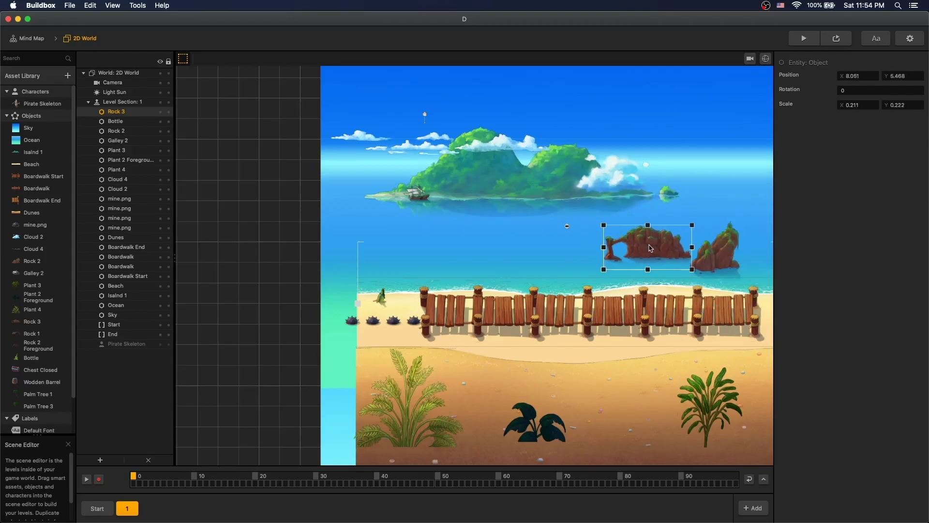
left_click_drag(42, 381, 561, 349)
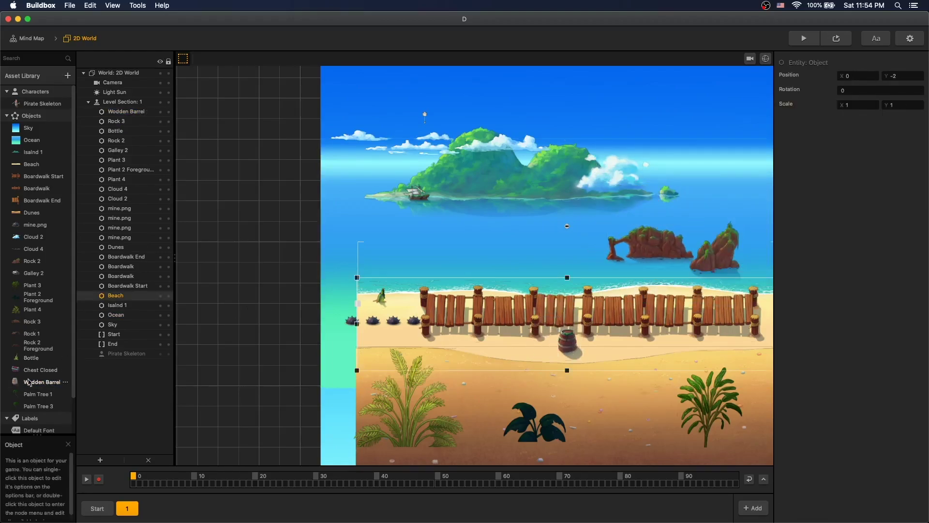
left_click_drag(38, 394, 558, 239)
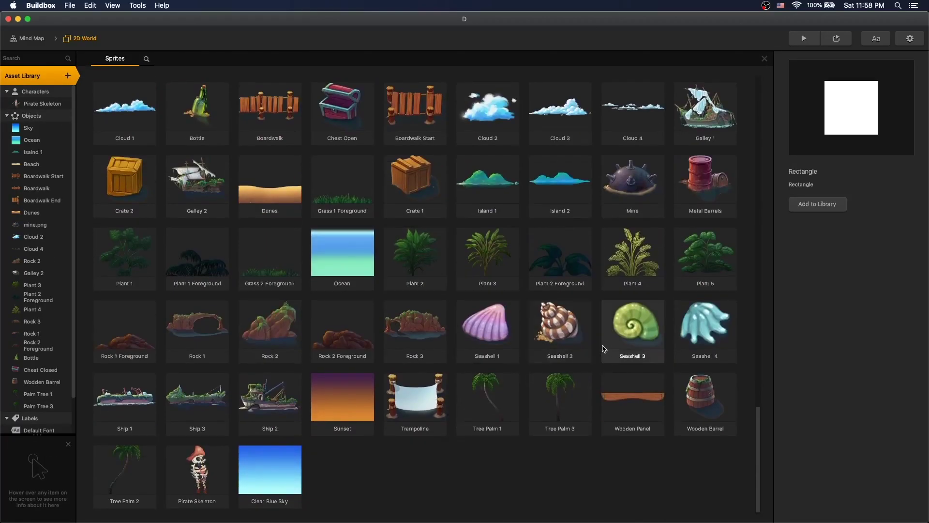
scroll(603, 349, "up", 10)
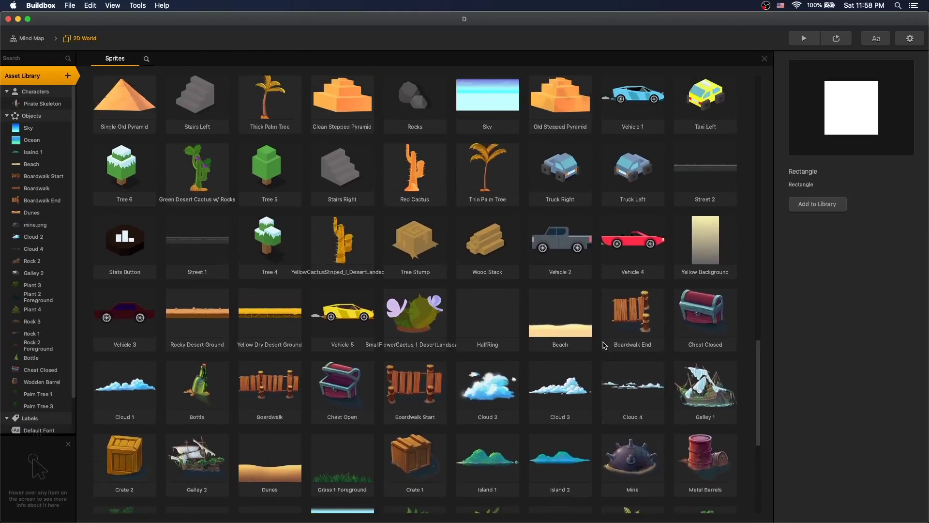
scroll(602, 349, "down", 10)
Add Seashell 3 to the library and give Seashell 1 an If Collide logic node.
left_click(640, 332)
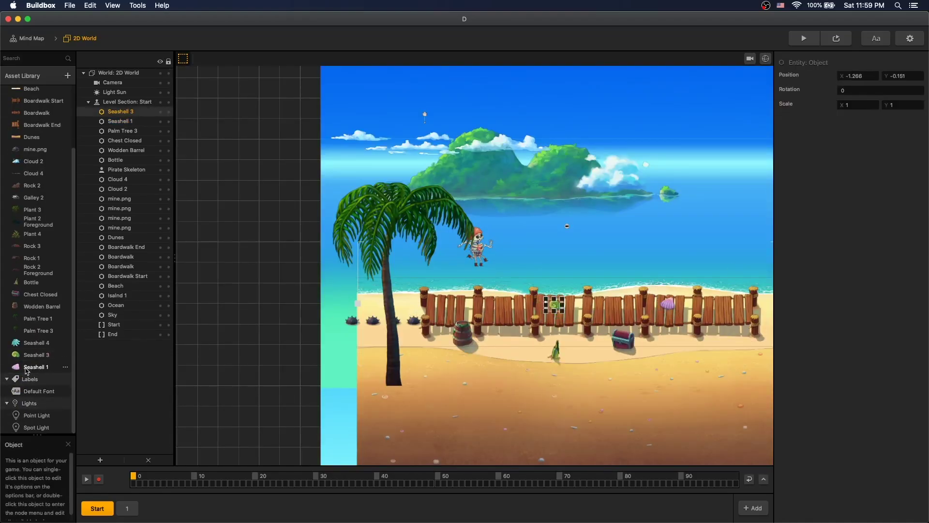
double_click(668, 305)
left_click(31, 58)
type("if")
left_click_drag(34, 87, 462, 286)
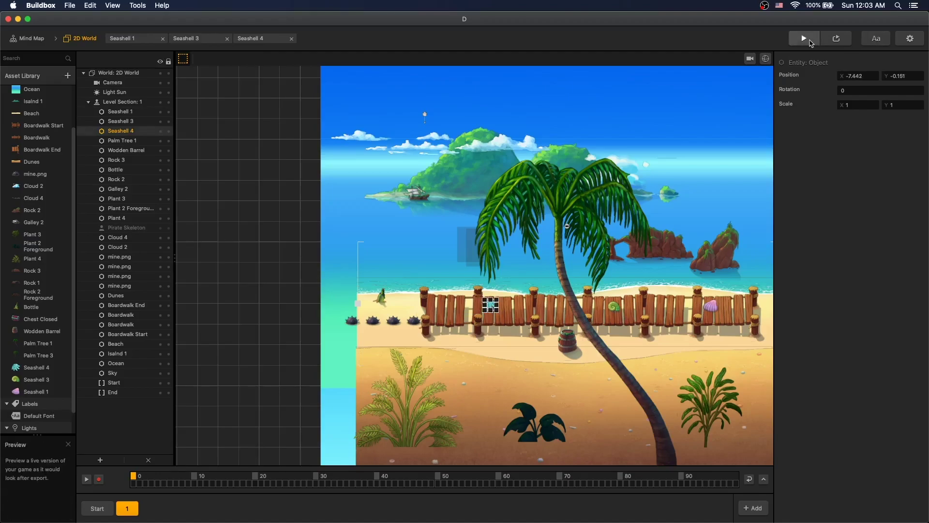
Launch a Preview playtest of the beach level.
left_click(803, 37)
left_click(9, 157)
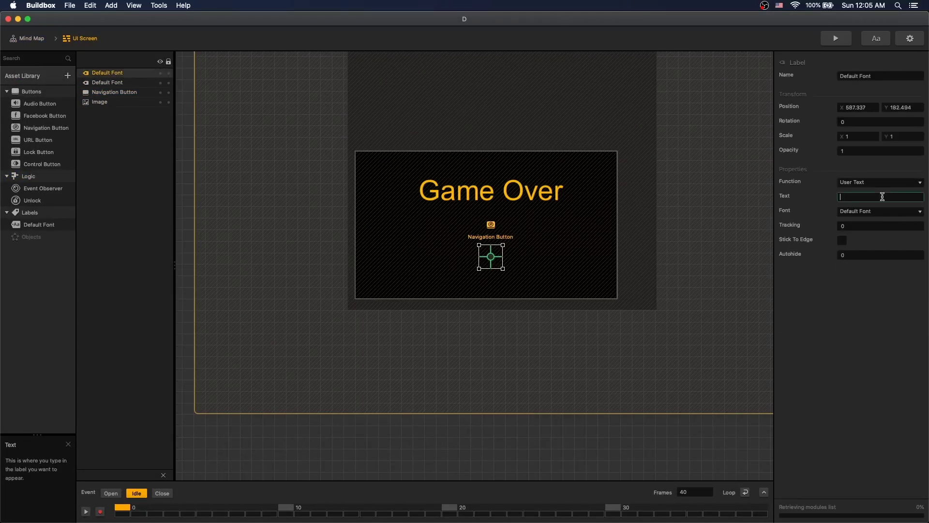
type("Tap Scree")
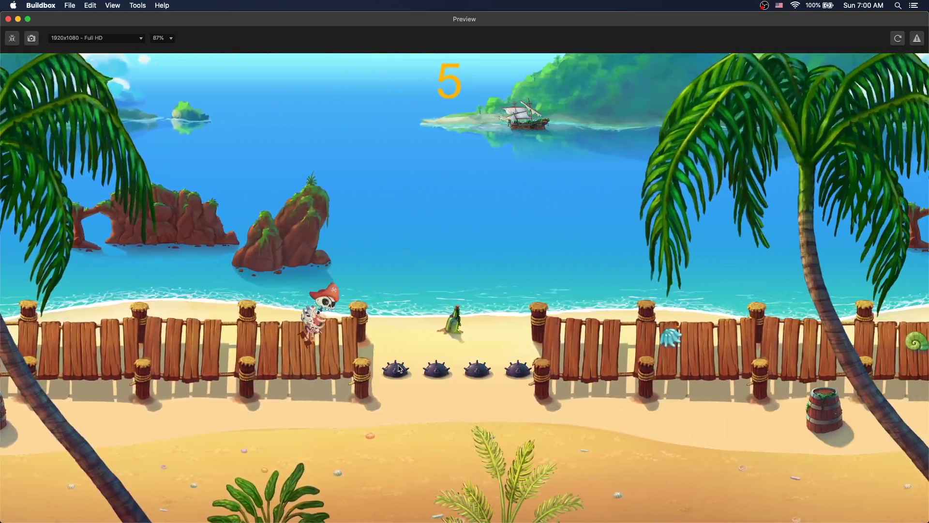
Jump the pirate skeleton over the mines in the Preview playtest.
left_click(398, 369)
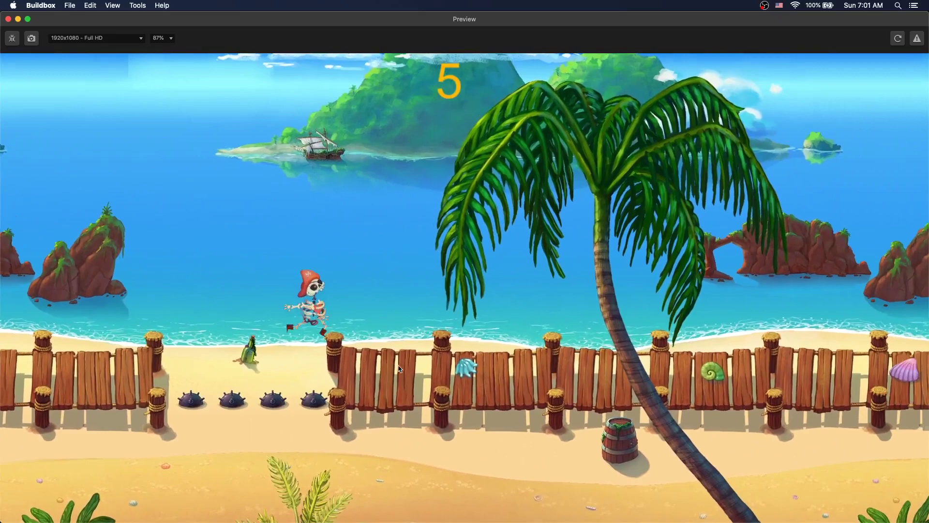